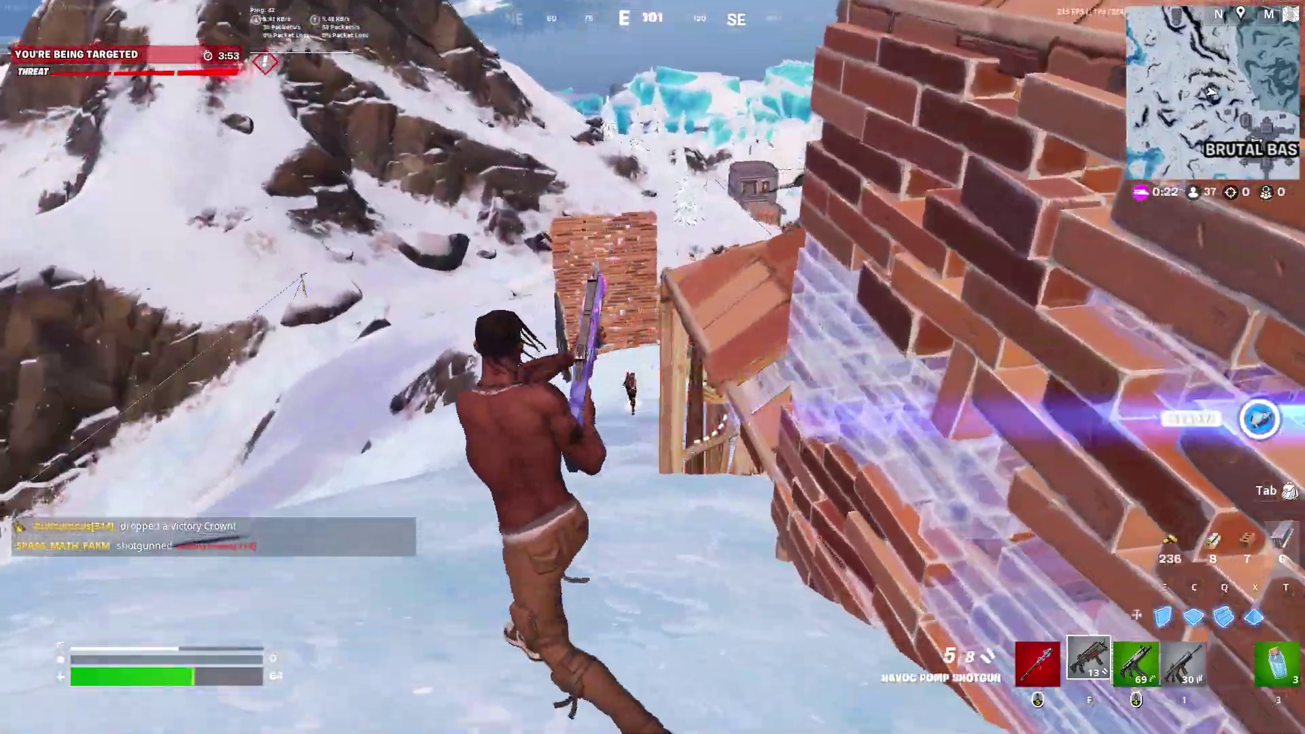
click(652, 367)
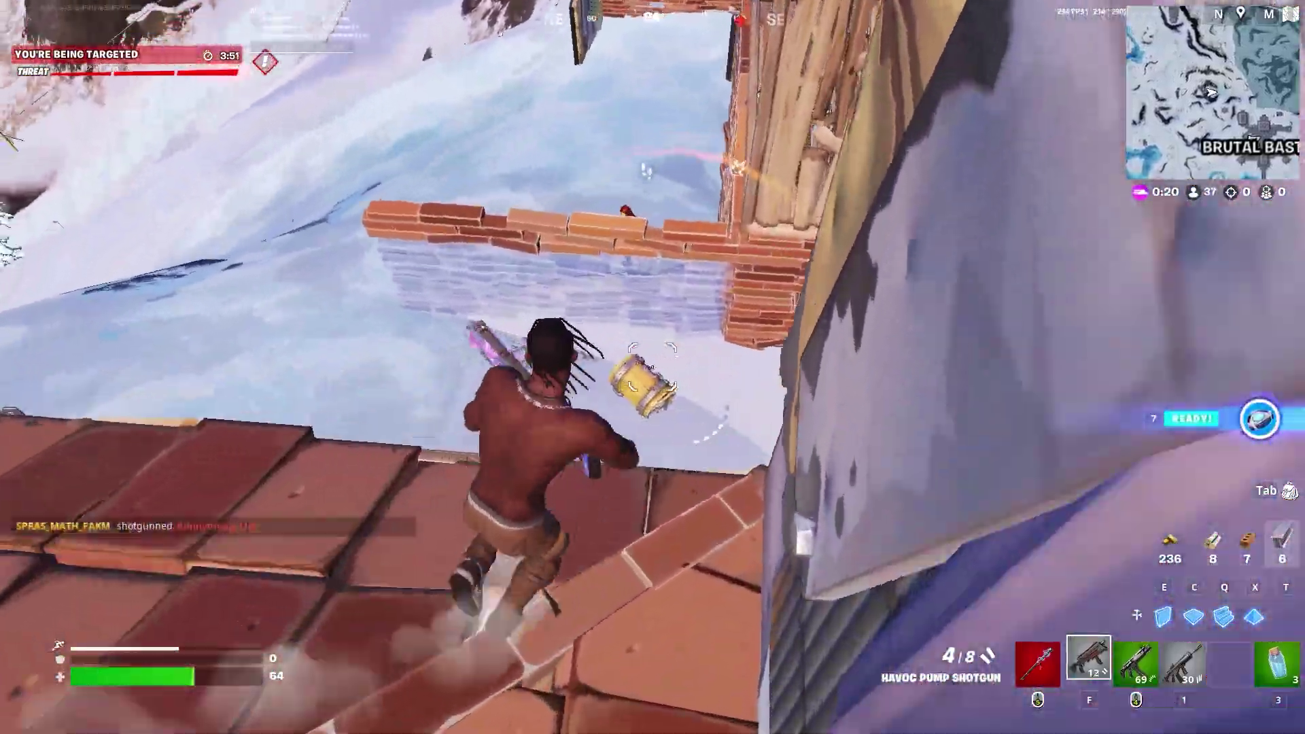
key(x)
click(652, 367)
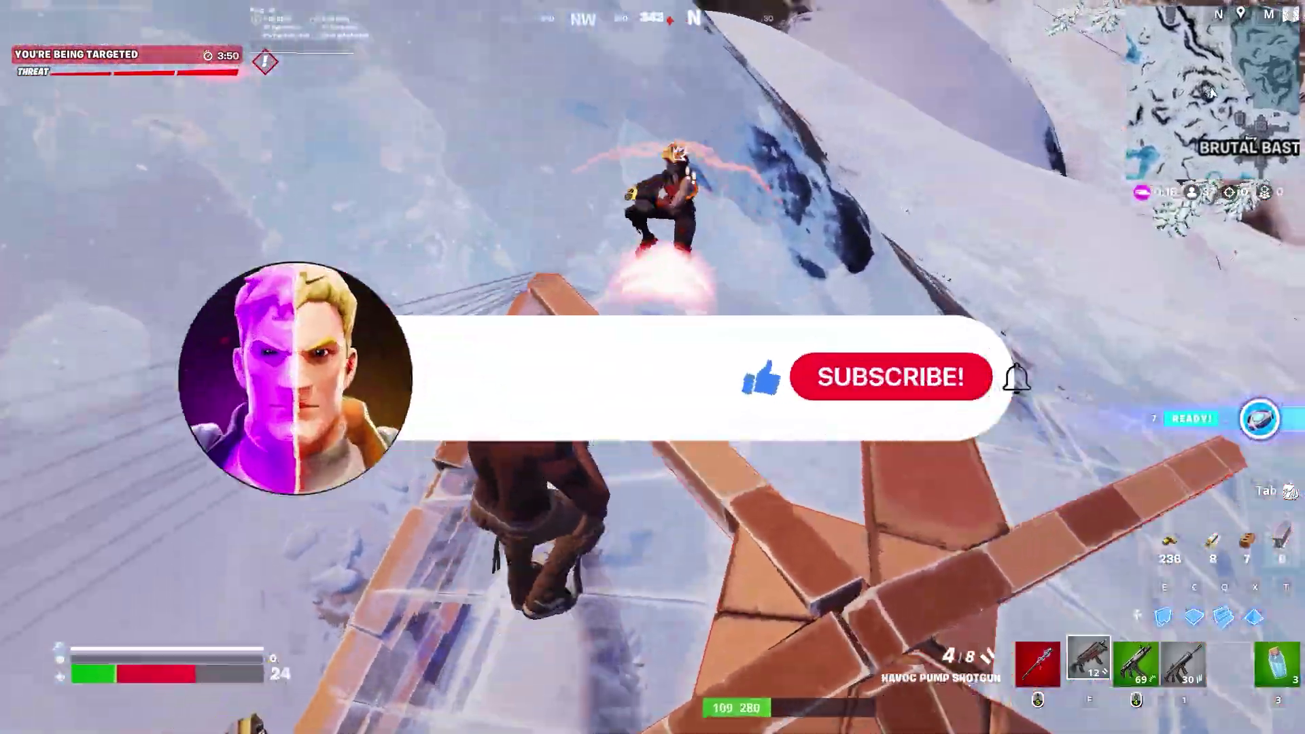
click(652, 367)
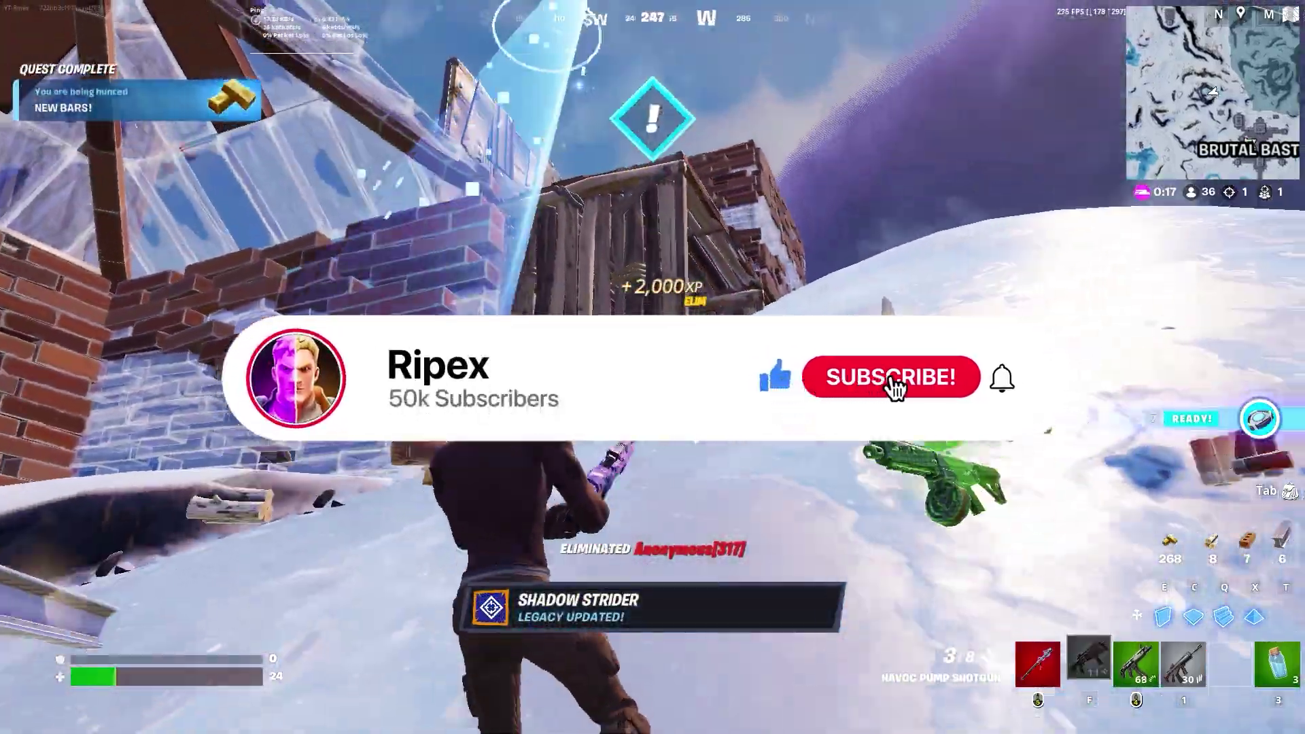
key(3)
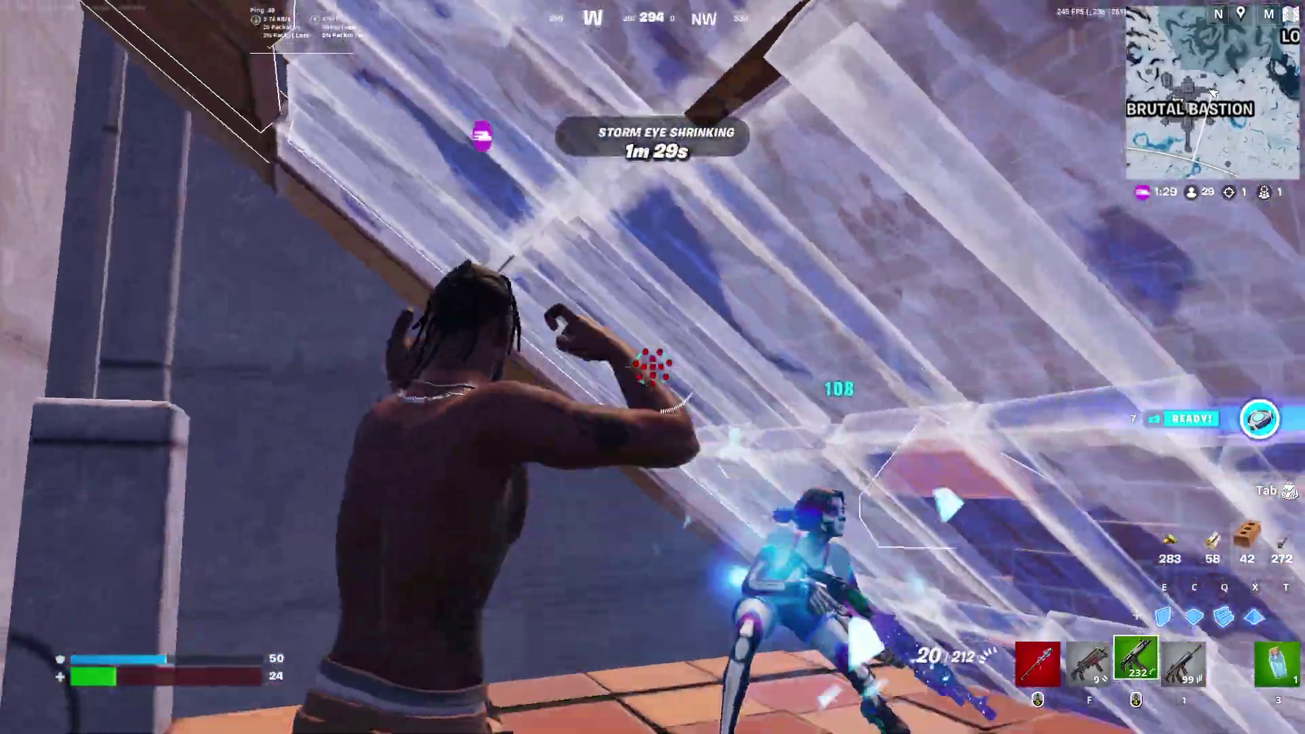
click(652, 367)
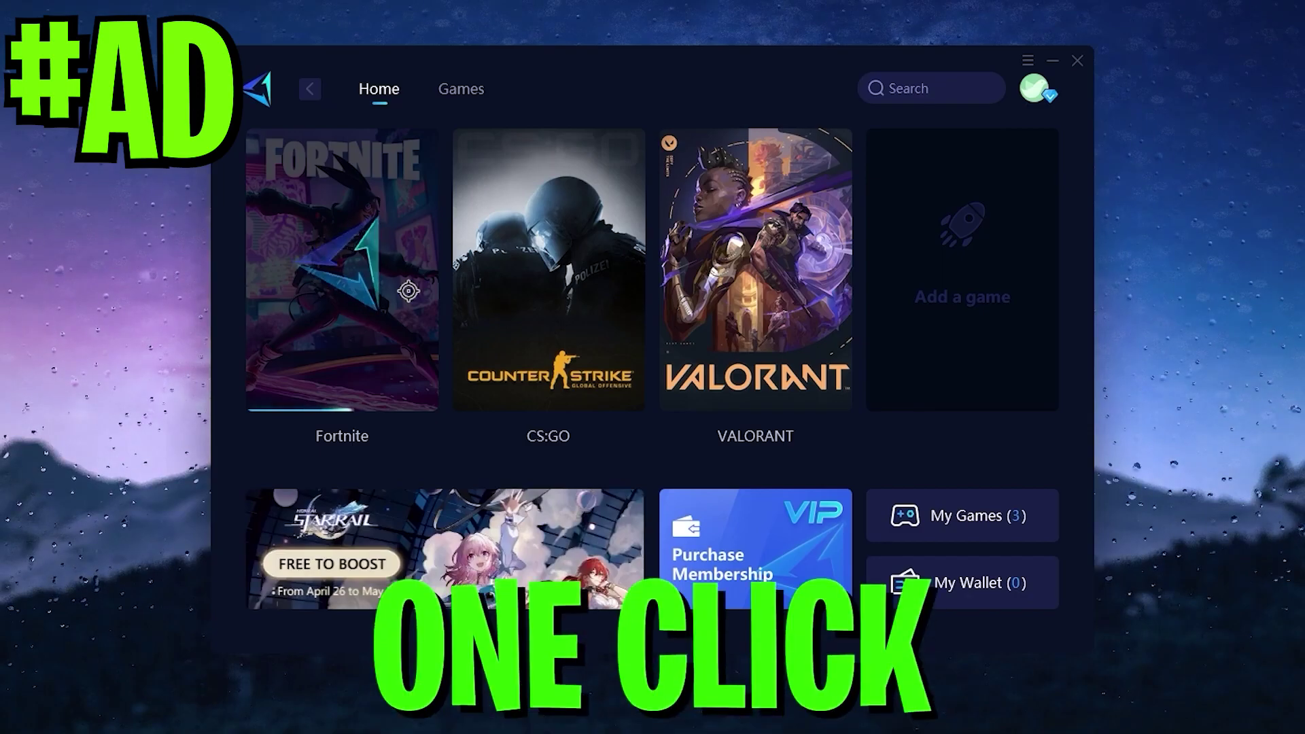
Step: Start boosting Fortnite, view its booster launch settings, and close them unchanged
click(408, 291)
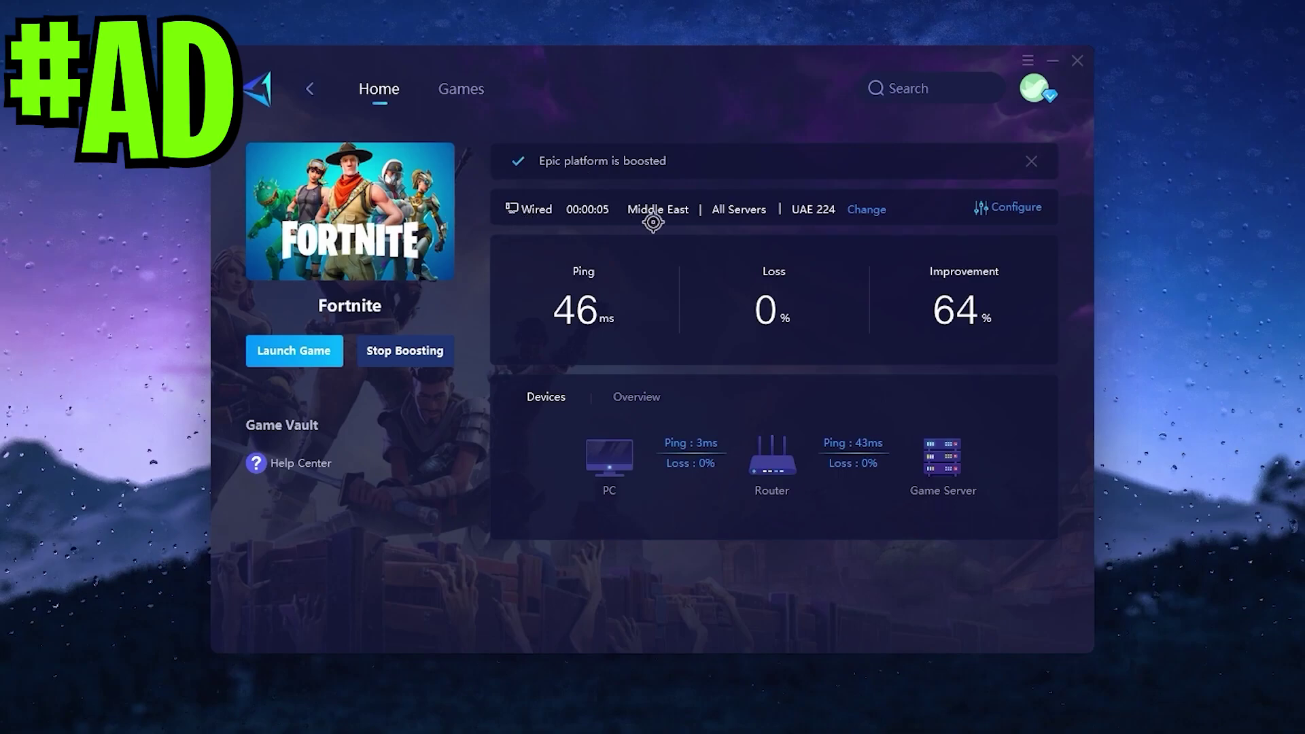
click(1004, 209)
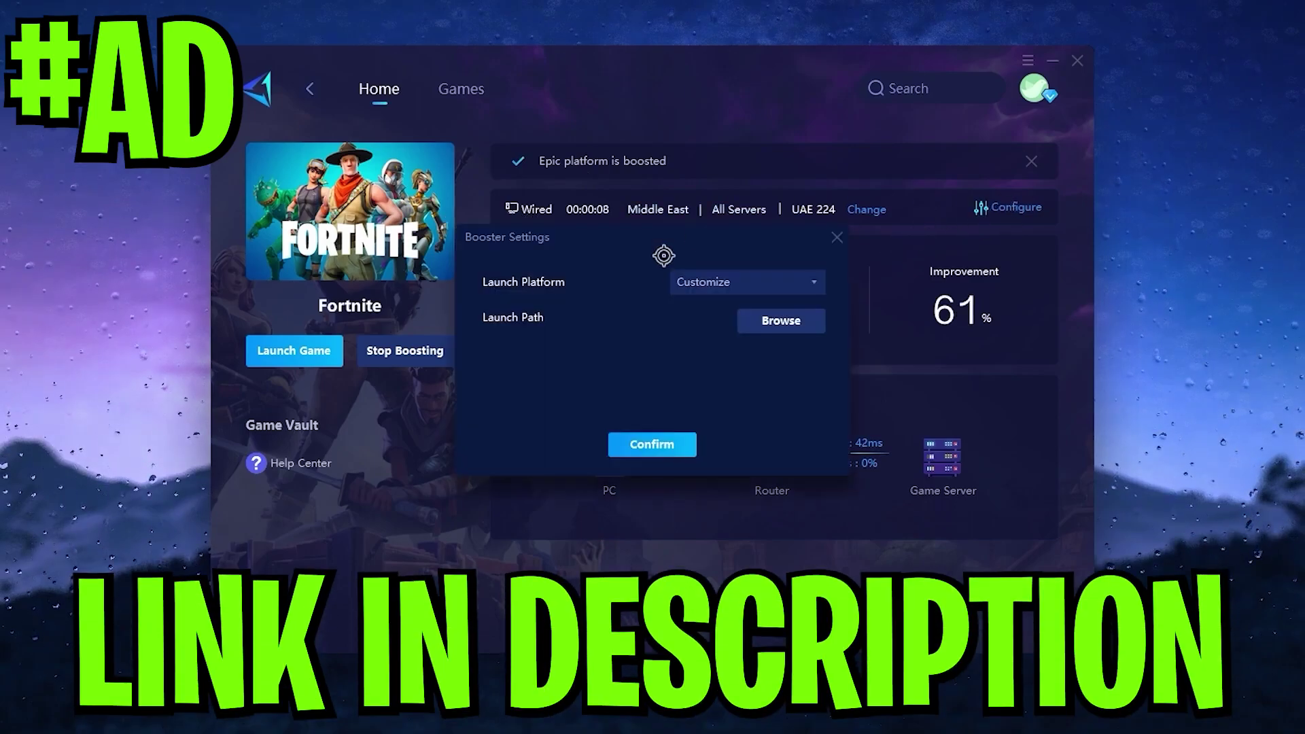
click(843, 235)
click(867, 165)
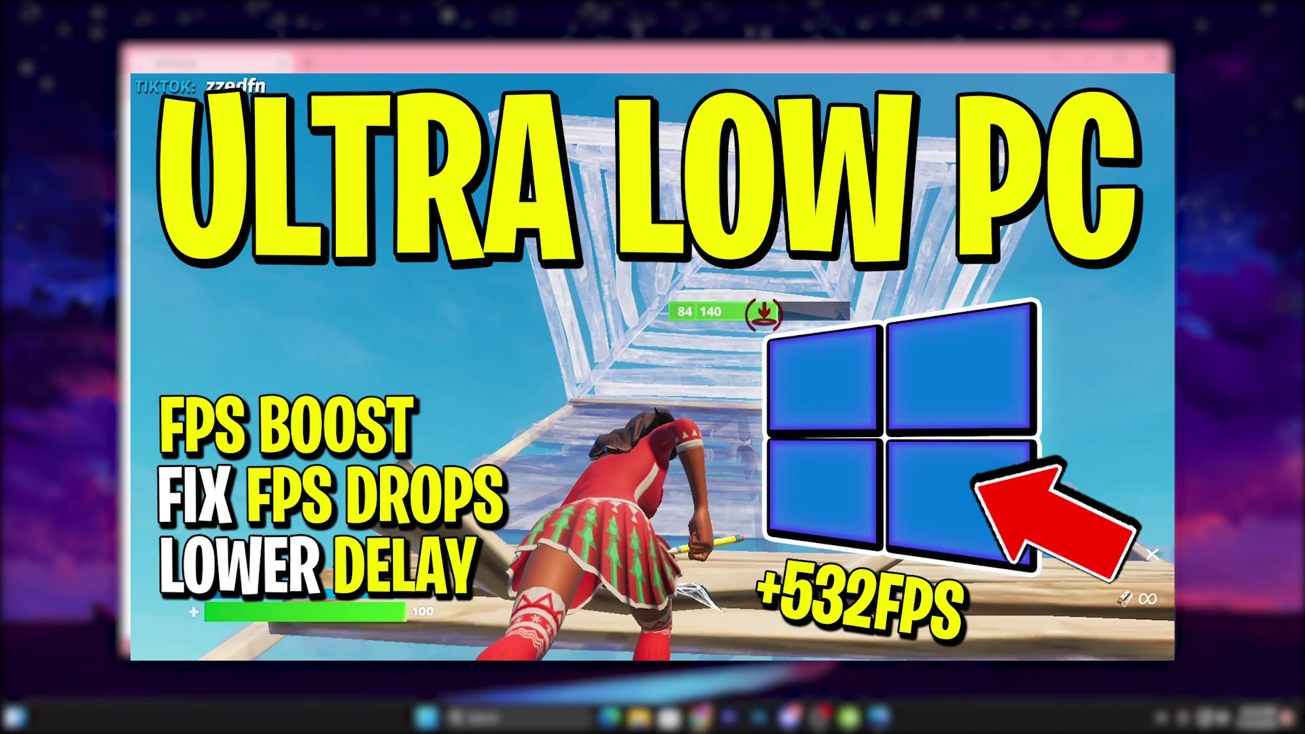
scroll(541, 407, down, 3)
scroll(540, 408, down, 4)
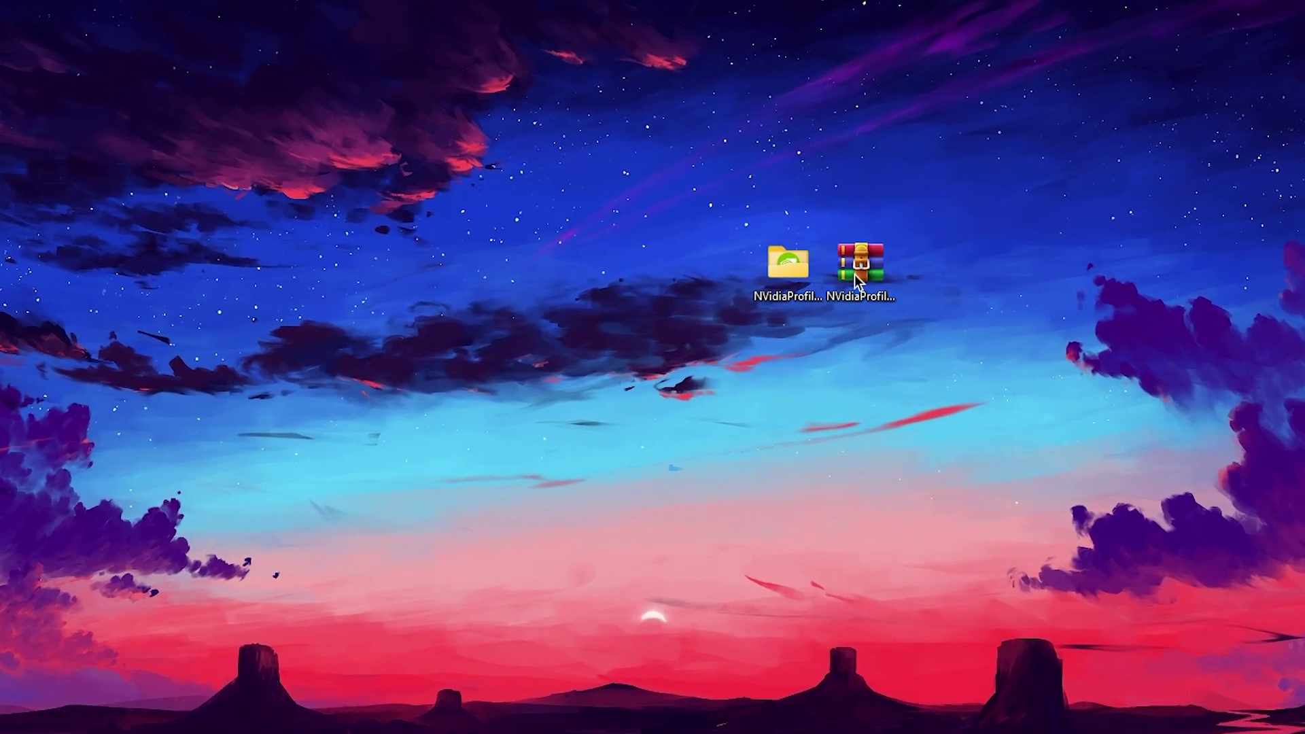
Step: Check the Profile Inspector archive, and launch NVidiaProfileInspectorDmW.exe from the extracted desktop folder in a maximized window
double_click(858, 269)
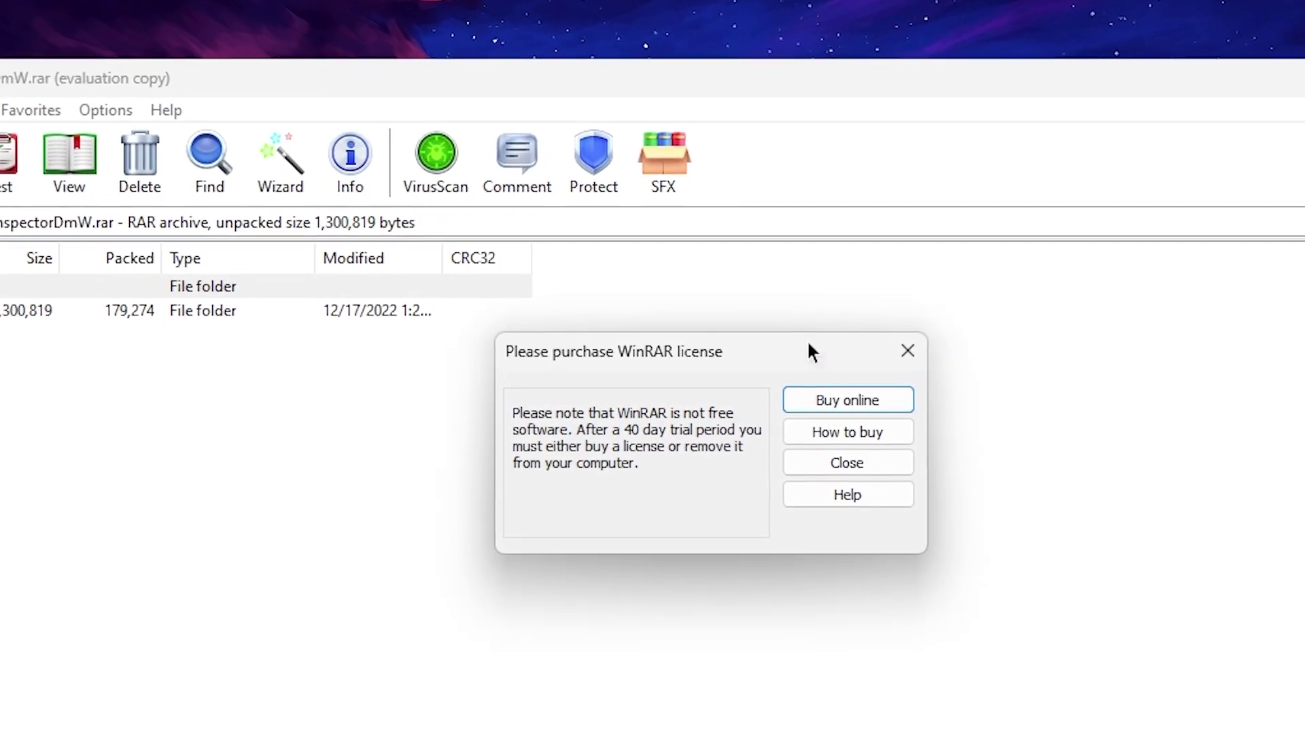
click(901, 351)
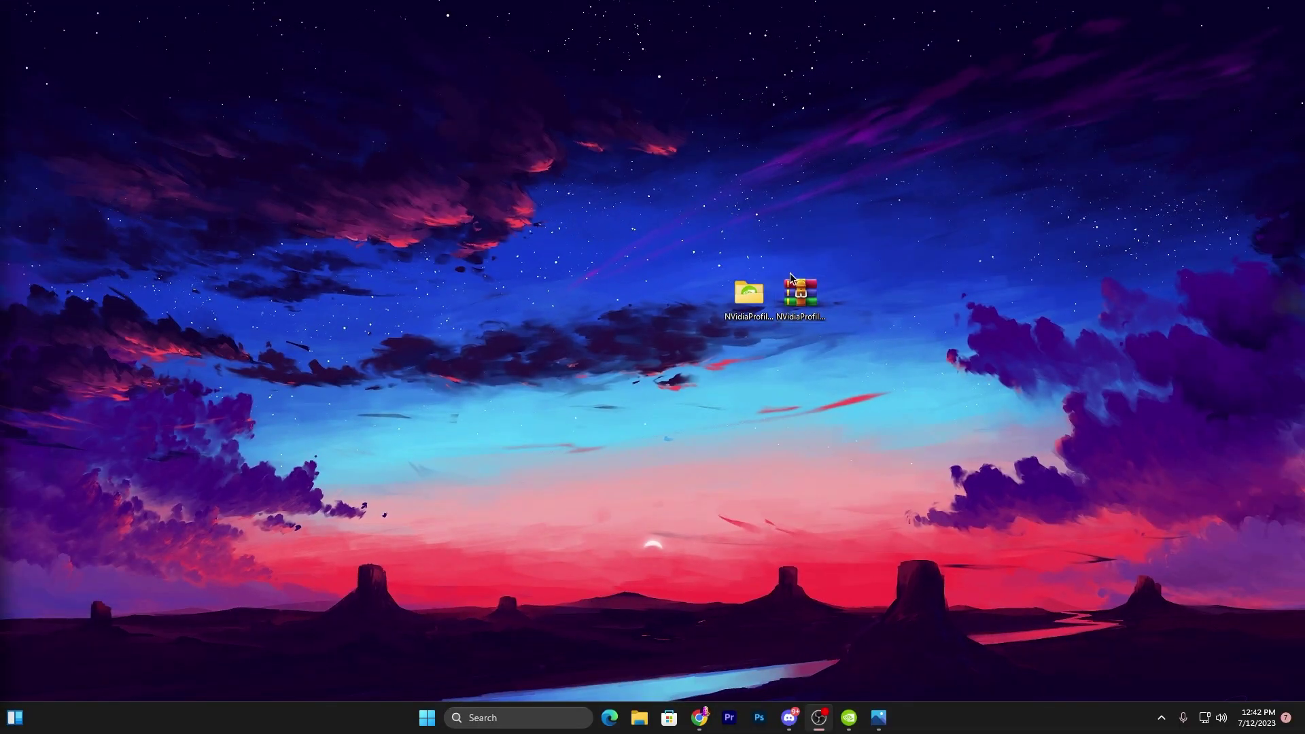
double_click(825, 234)
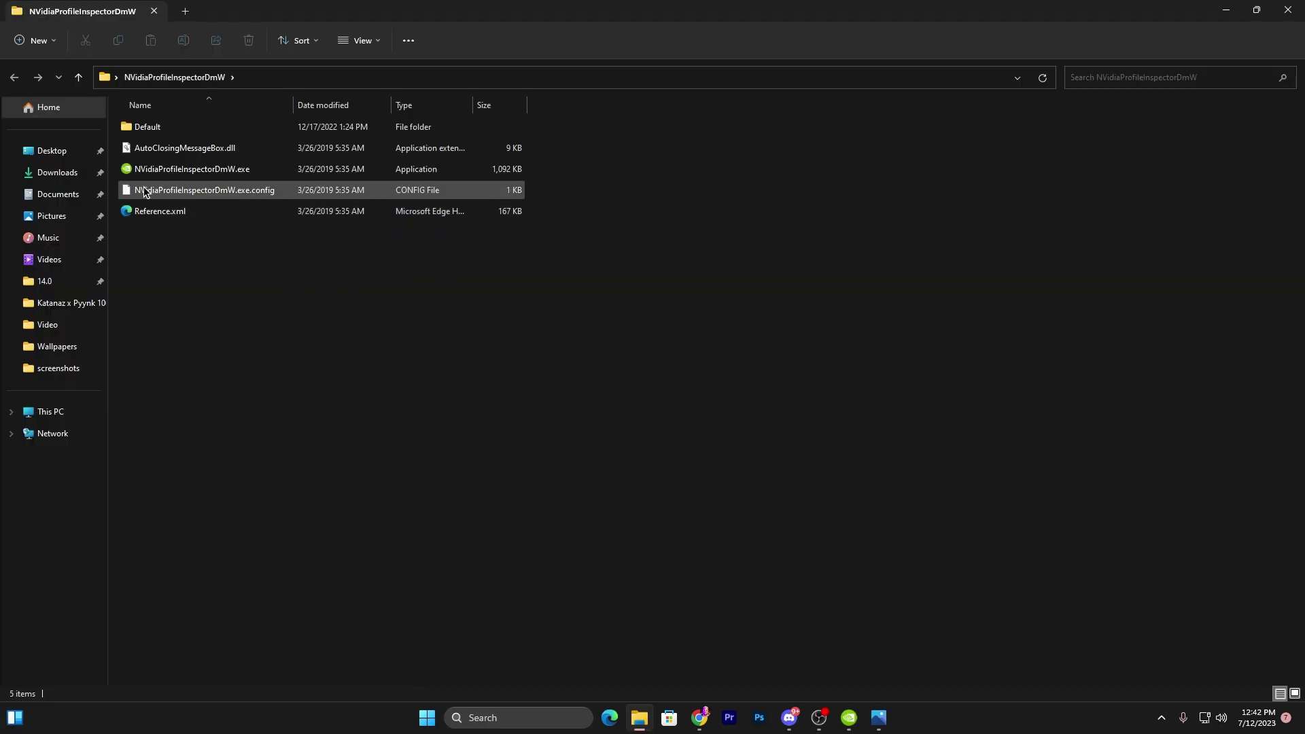
double_click(188, 170)
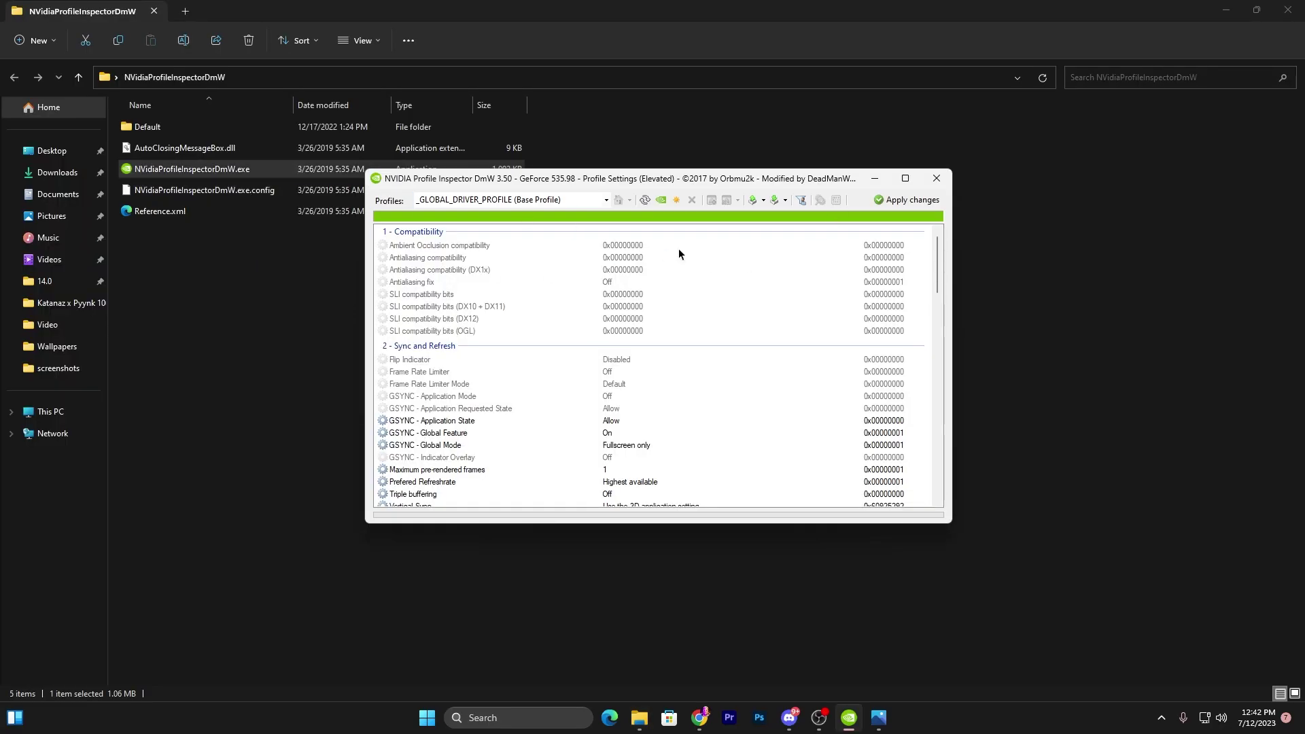
click(1225, 9)
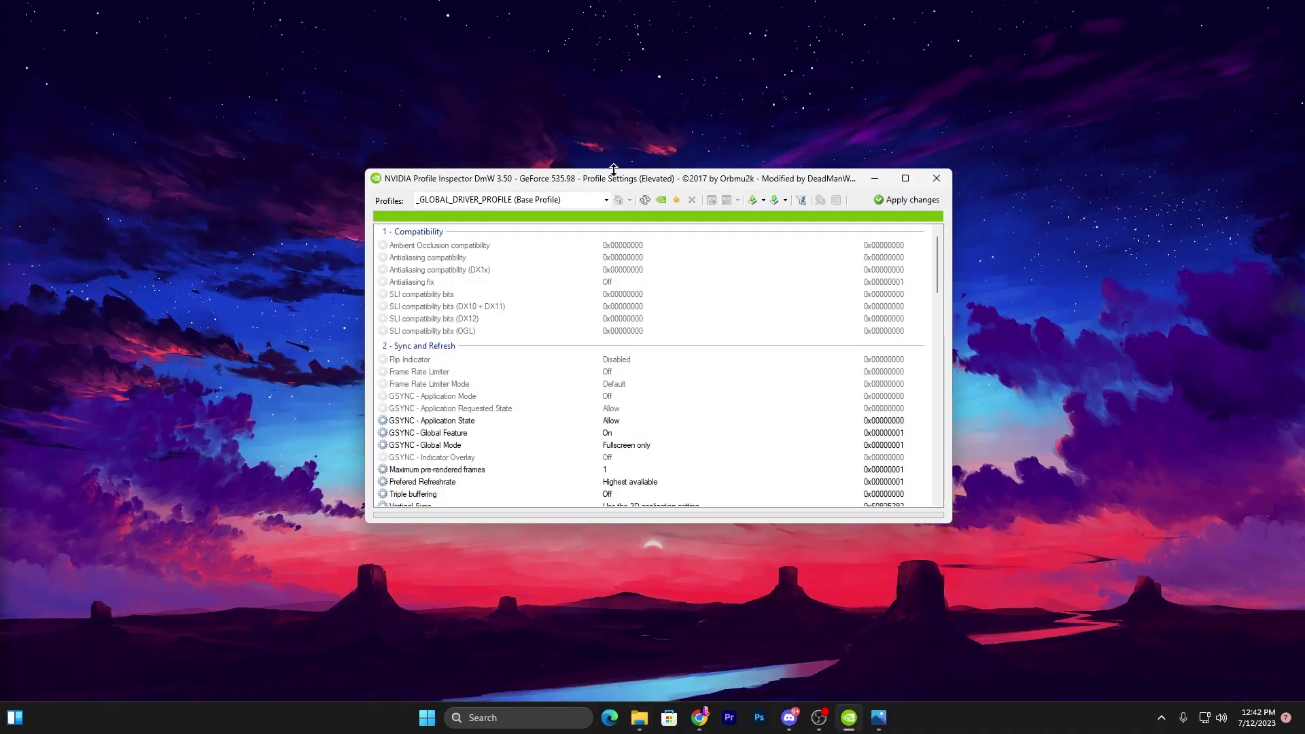
click(905, 178)
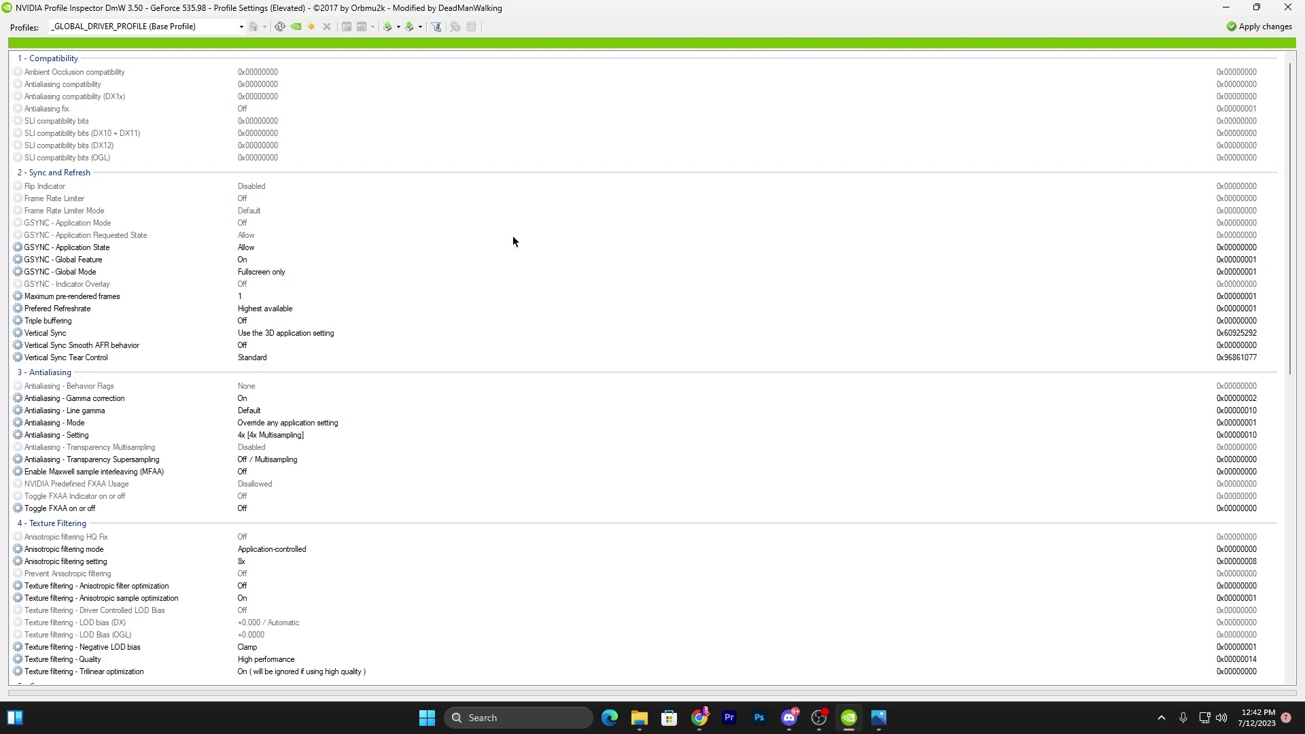
Step: Load the Fortnite driver profile in place of the global base profile
click(135, 27)
text(FORTN)
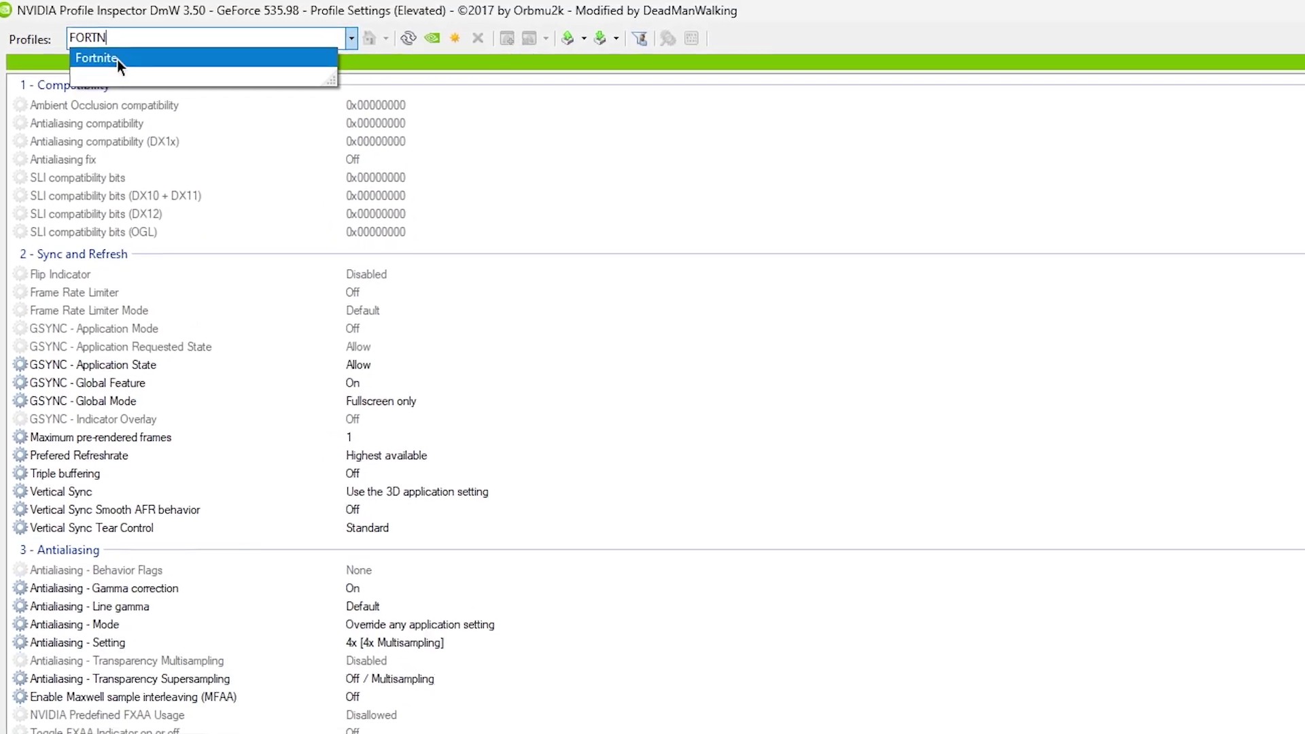
click(115, 58)
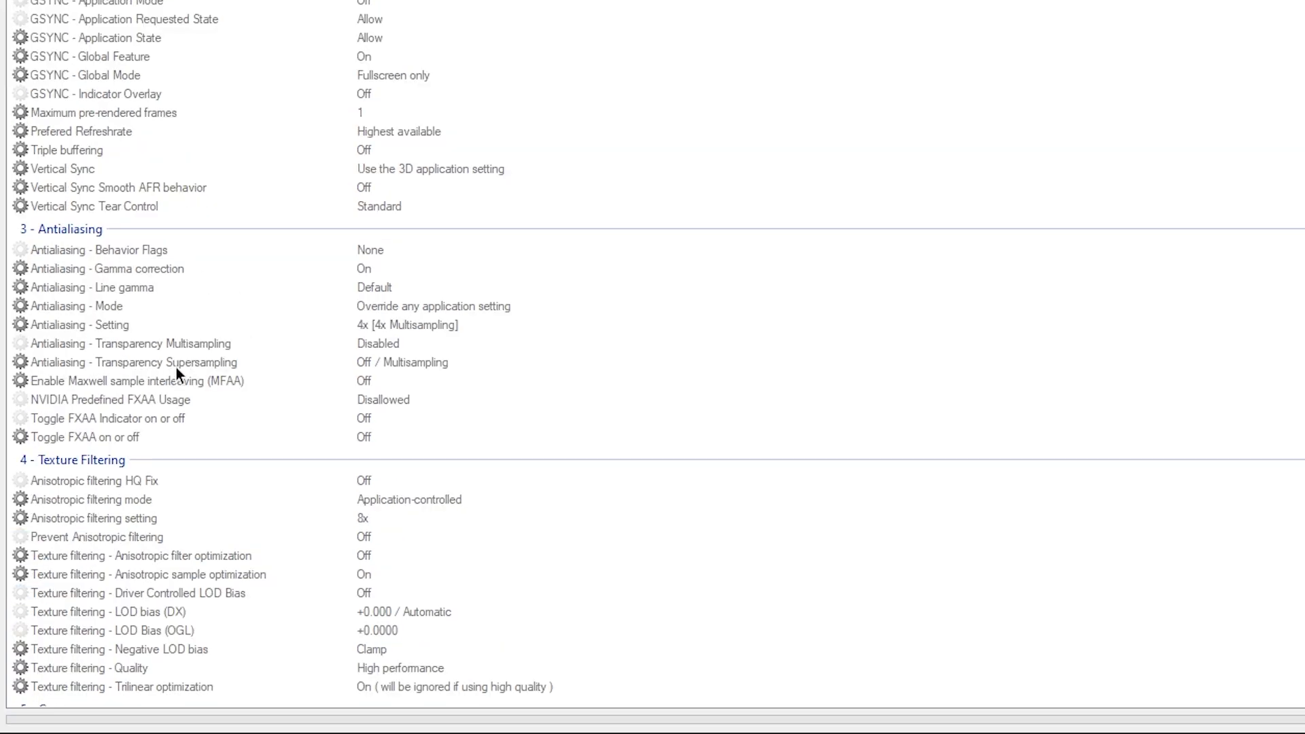
Step: Set Antialiasing - Transparency Supersampling to 0x00000008 AA_MODE_REPLAY_MODE_ALL
click(381, 363)
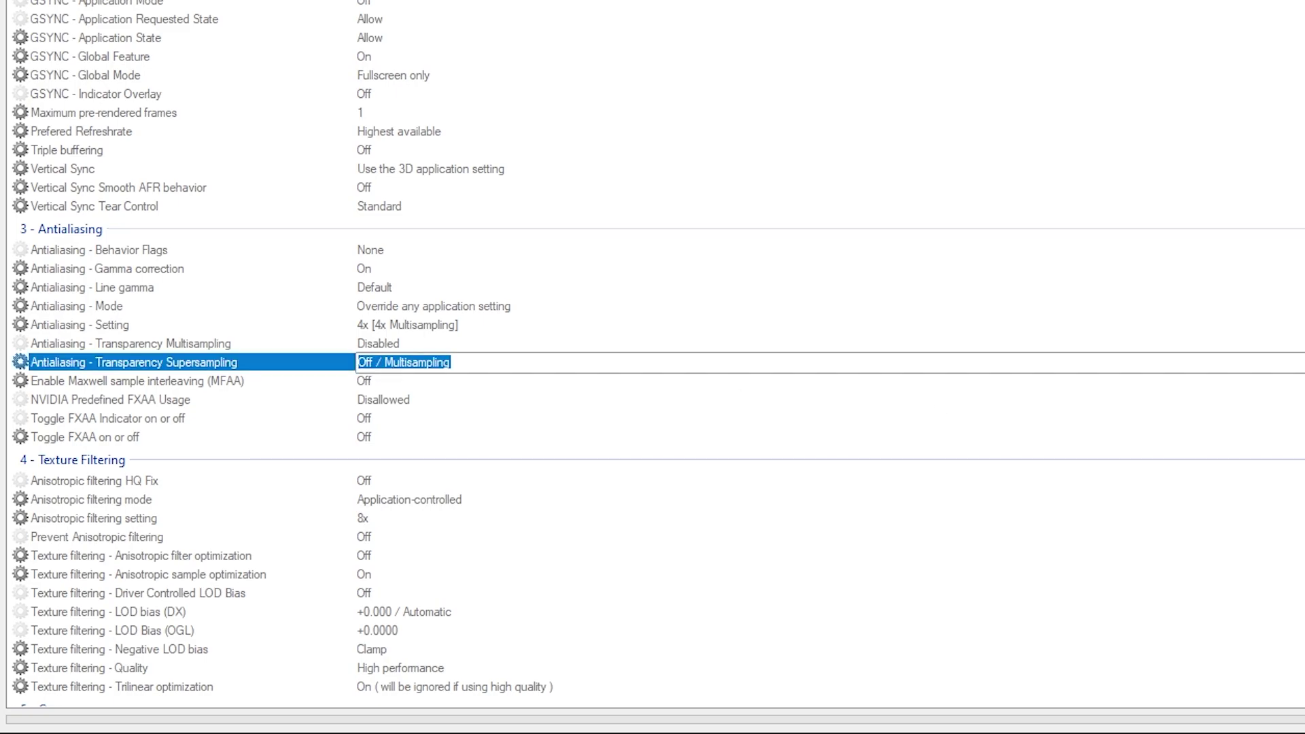
key(alt+Down)
key(Down)
key(Down)
key(Down)
key(Down)
key(Down)
key(Down)
key(Down)
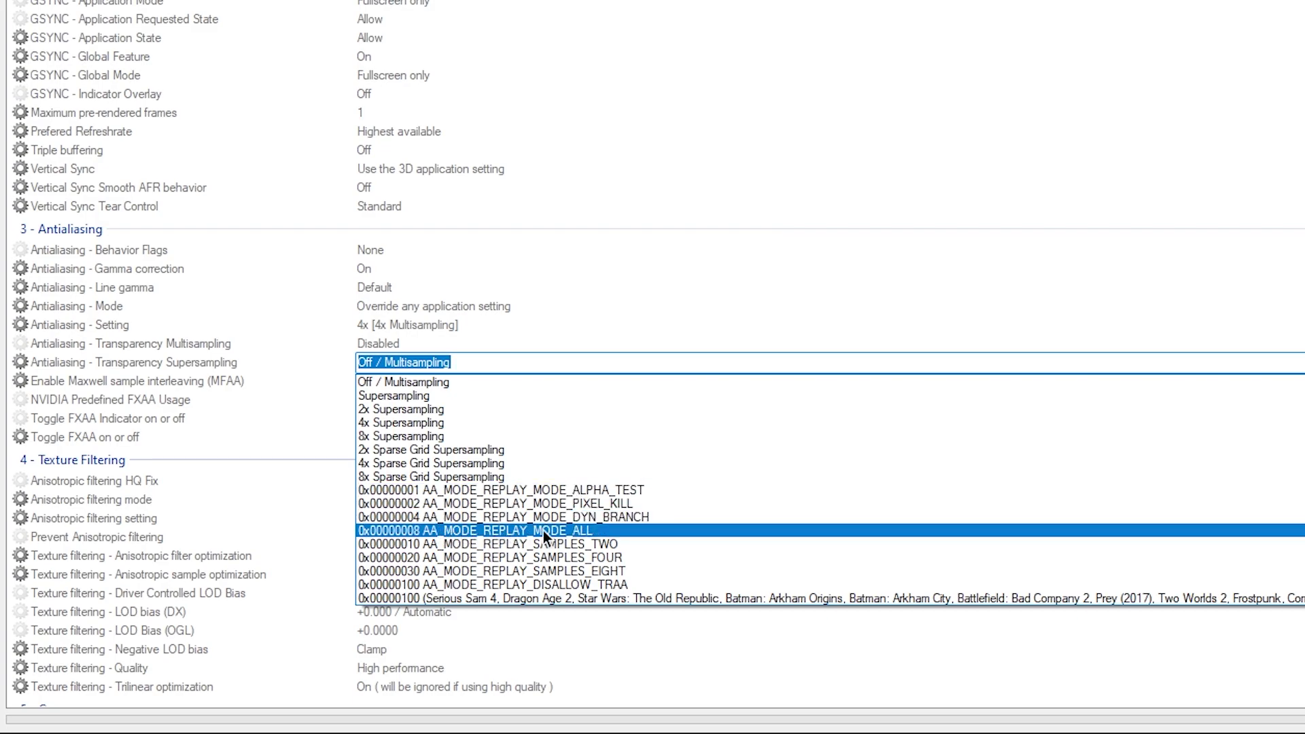
click(569, 531)
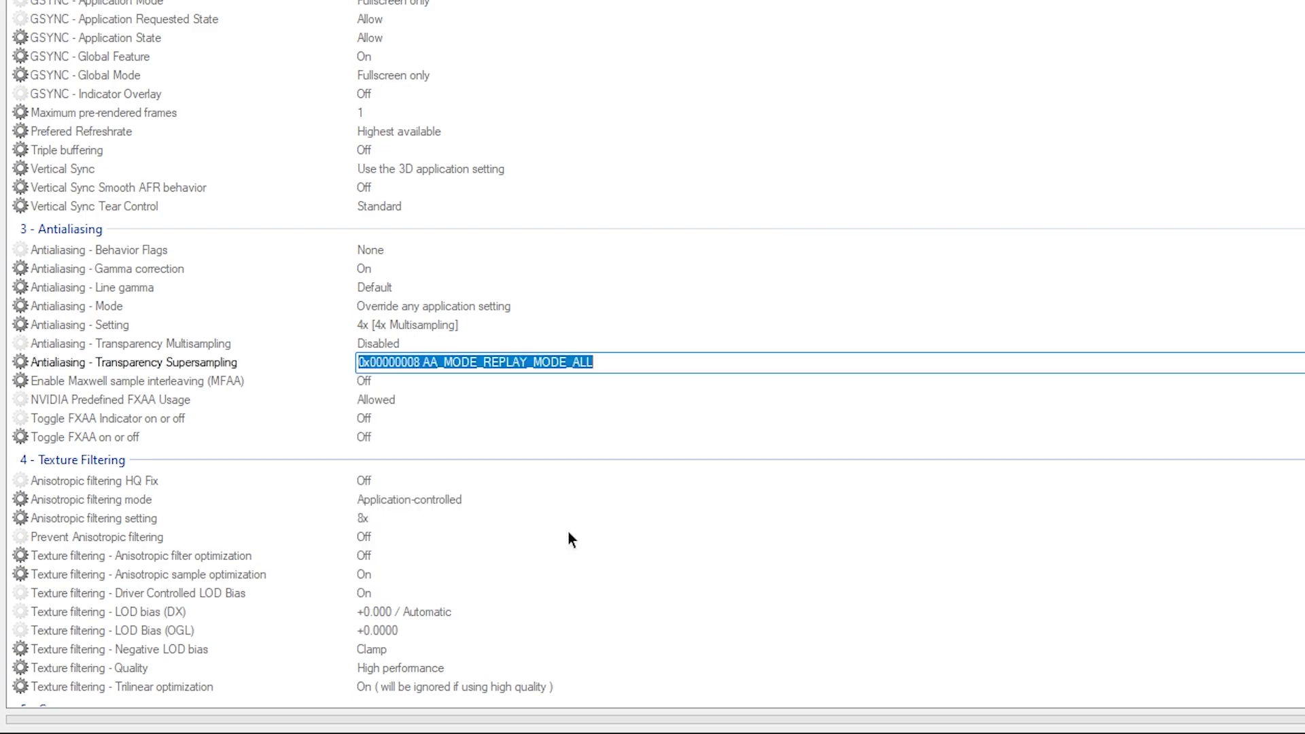
Step: Set the texture filtering LOD bias (DX) to +1.000 and LOD Bias (OGL) to +1.0000
scroll(244, 419, down, 2)
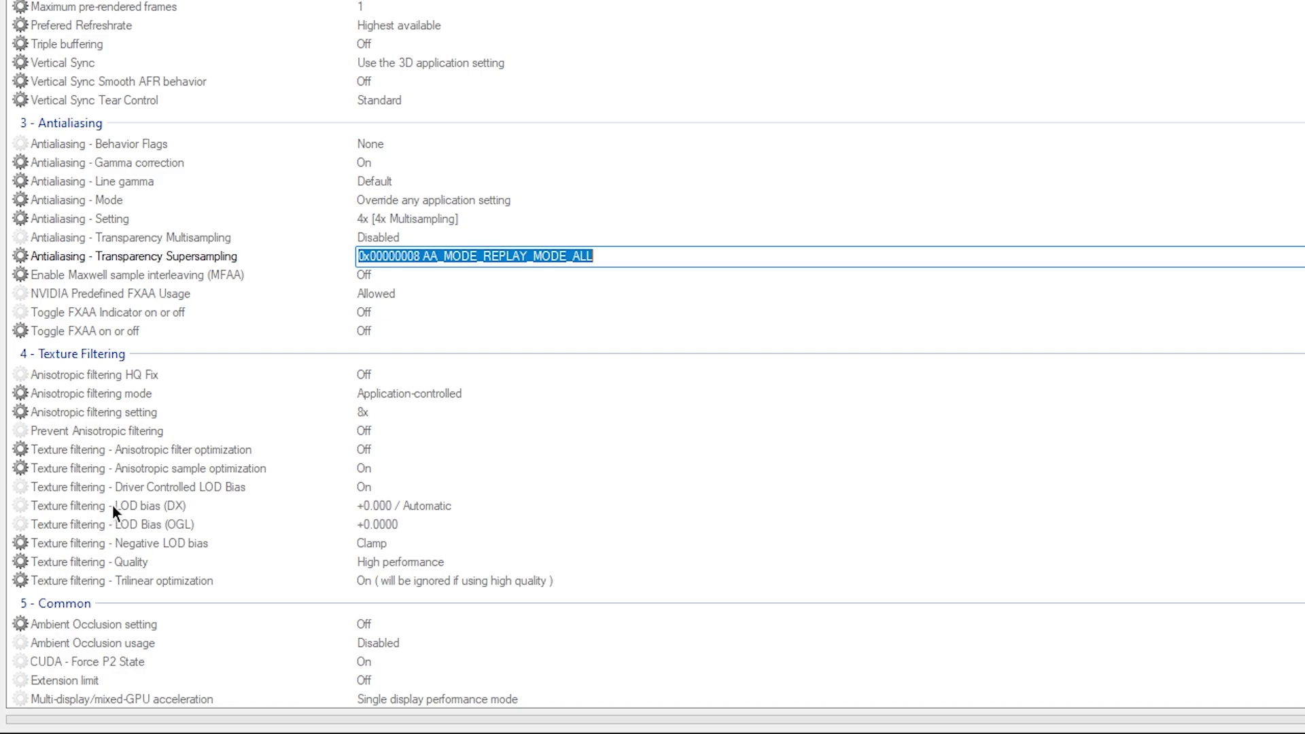
click(416, 505)
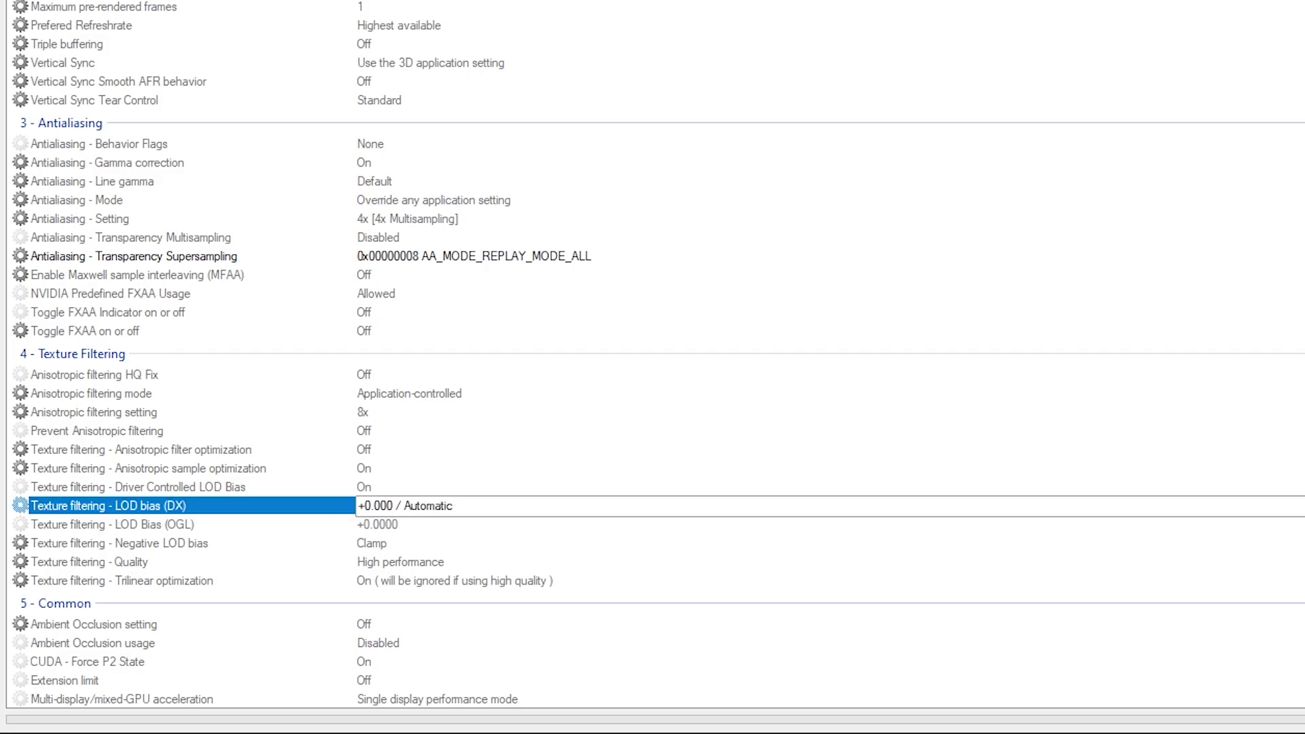
click(415, 505)
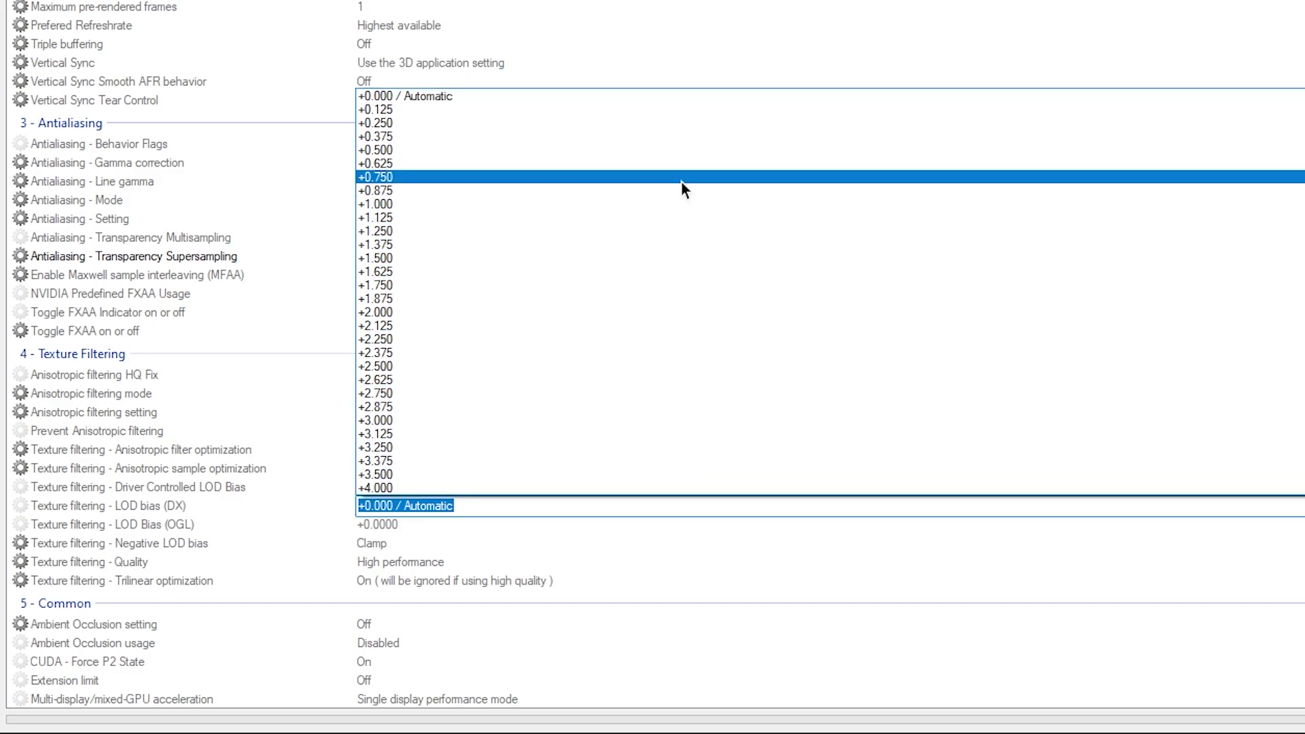
click(553, 204)
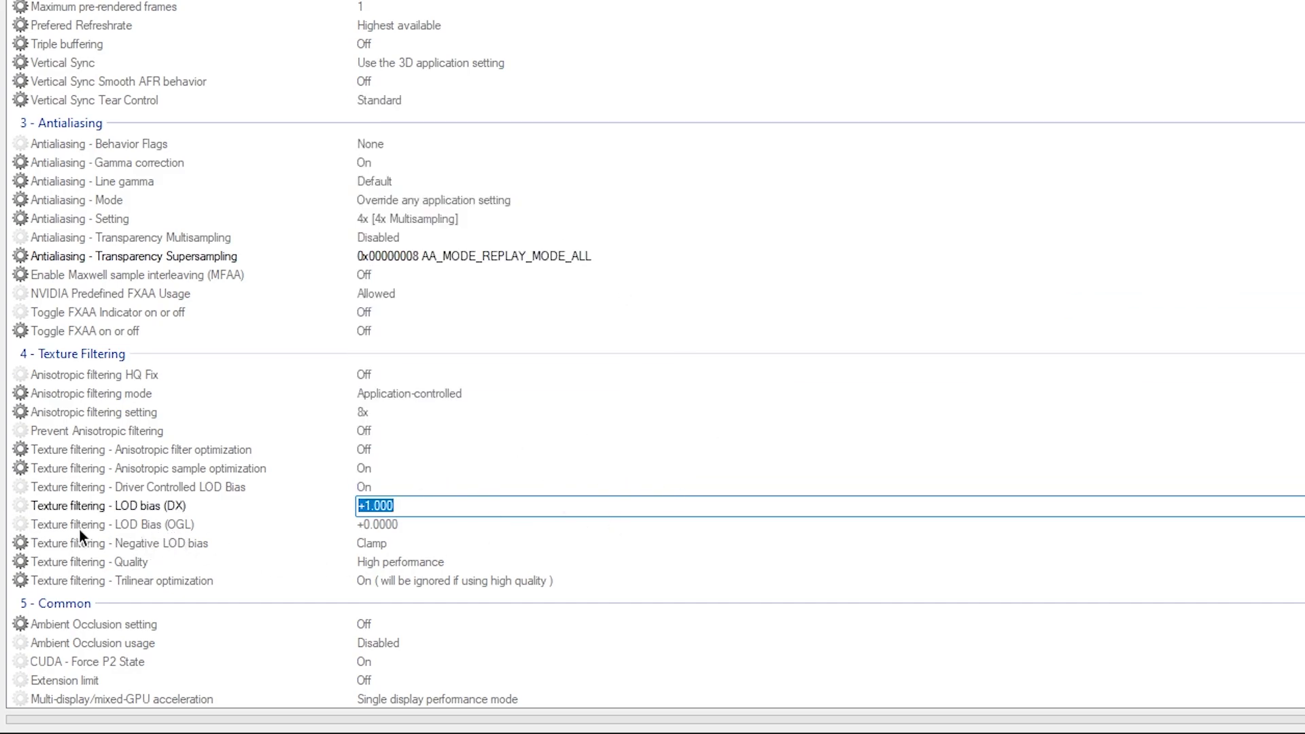
click(411, 525)
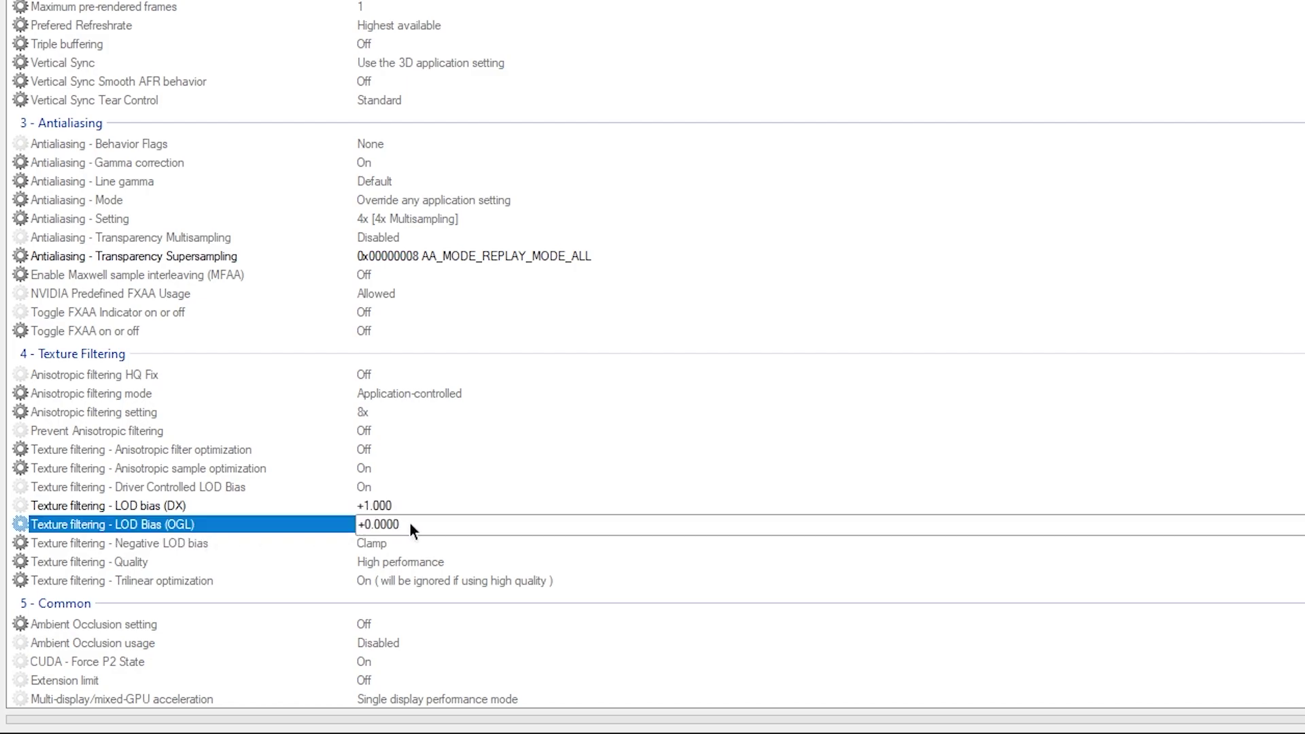
click(411, 524)
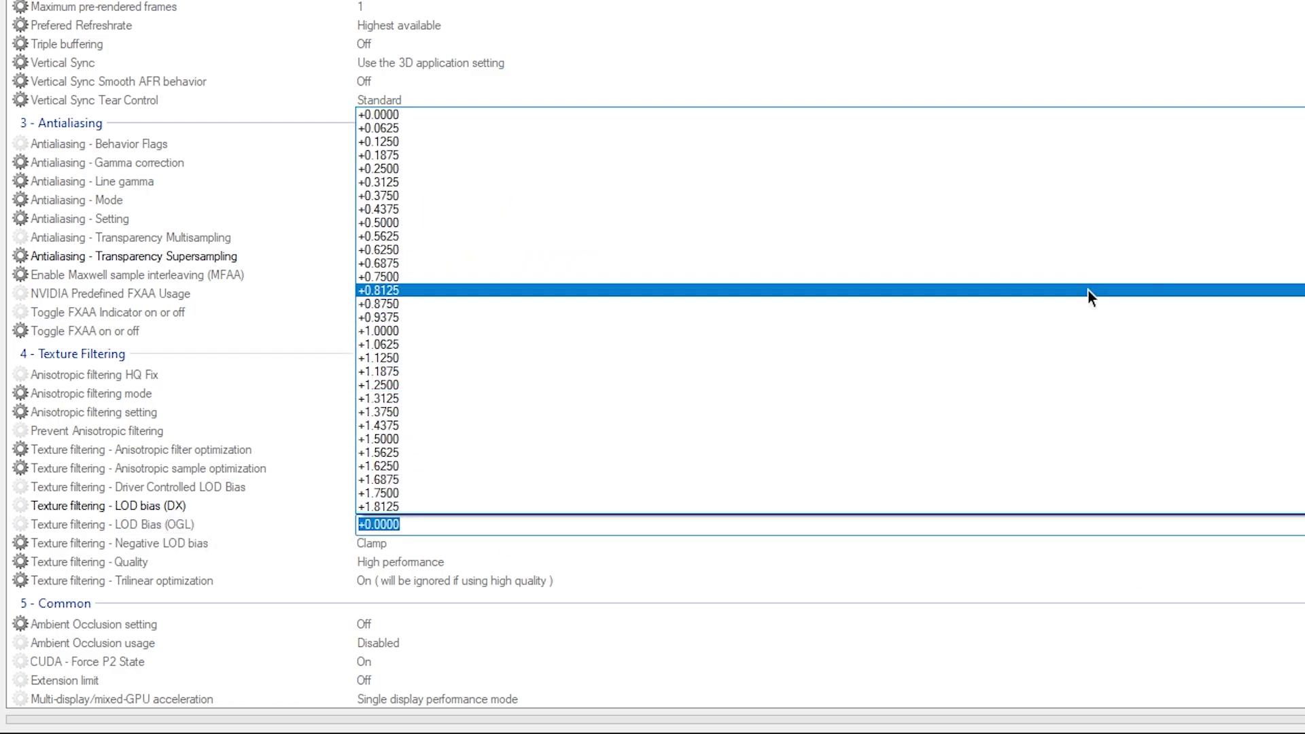
click(670, 331)
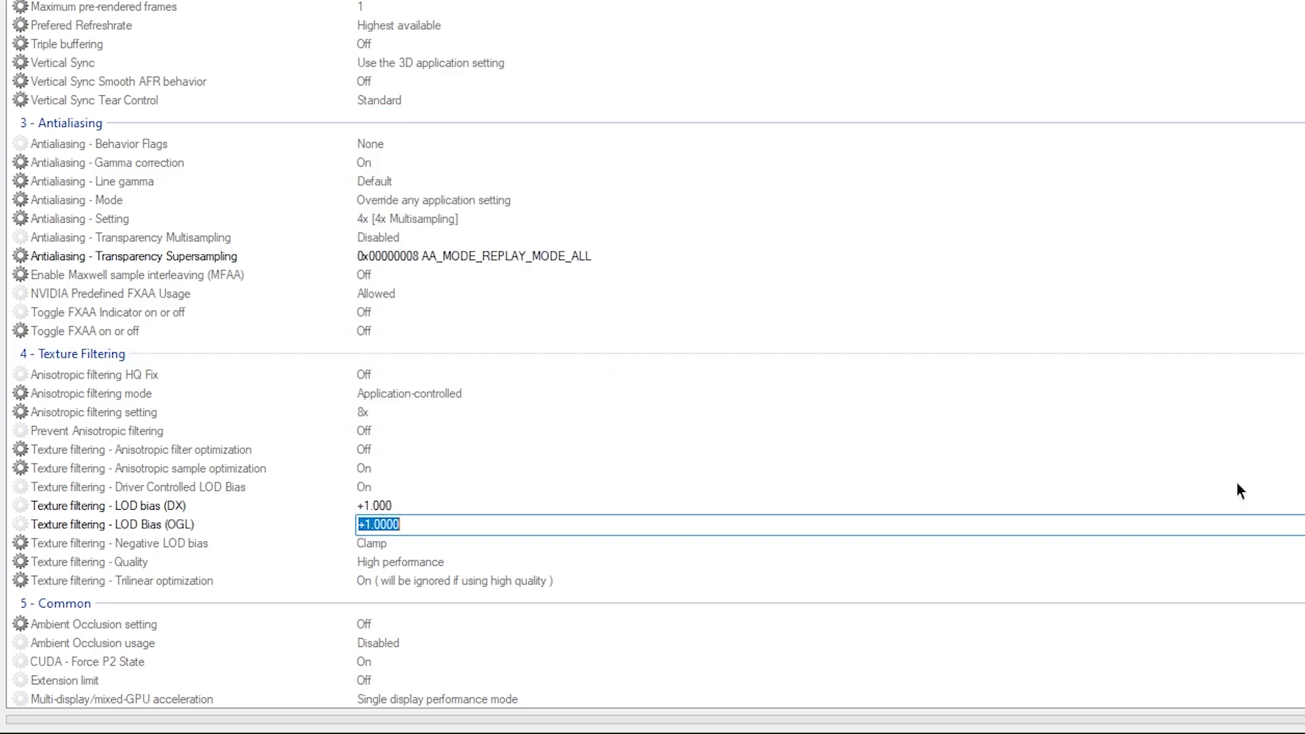
Step: Browse the available LOD Bias (OGL) values and reselect +1.0000
click(1299, 525)
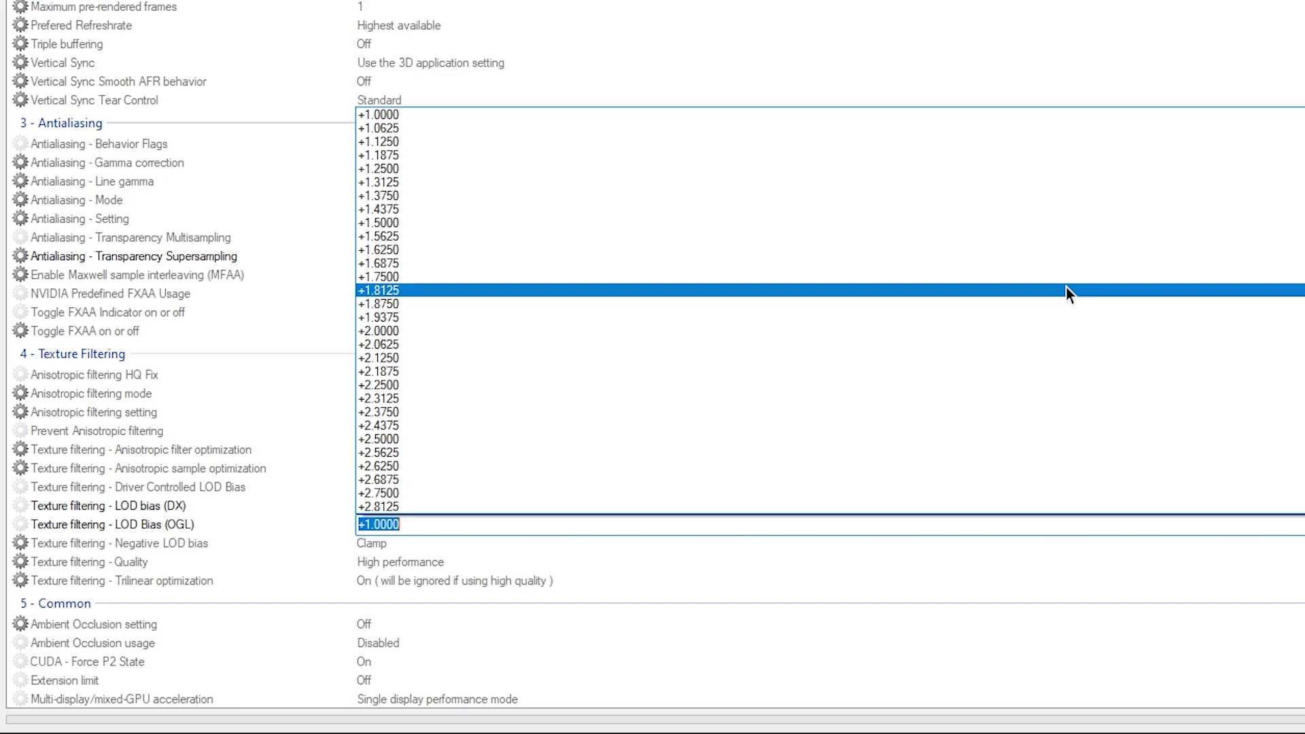
scroll(712, 209, down, 1)
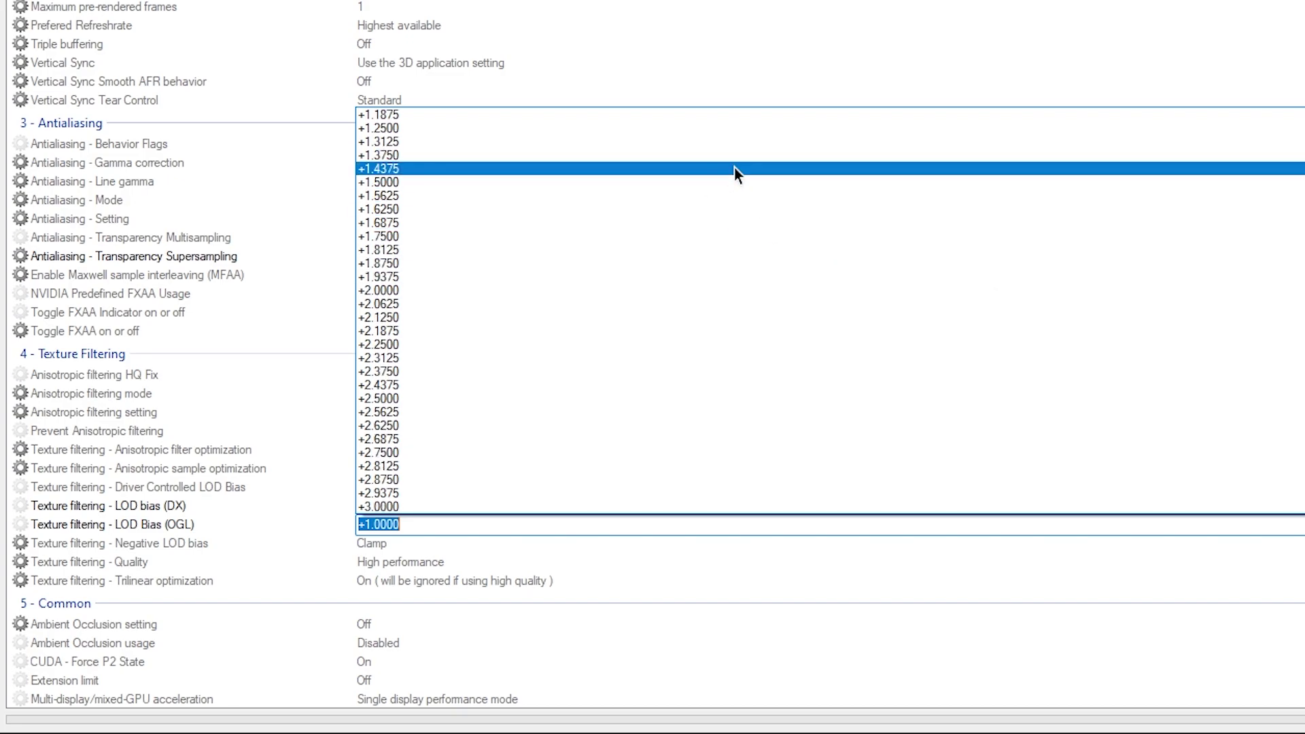
scroll(475, 189, up, 3)
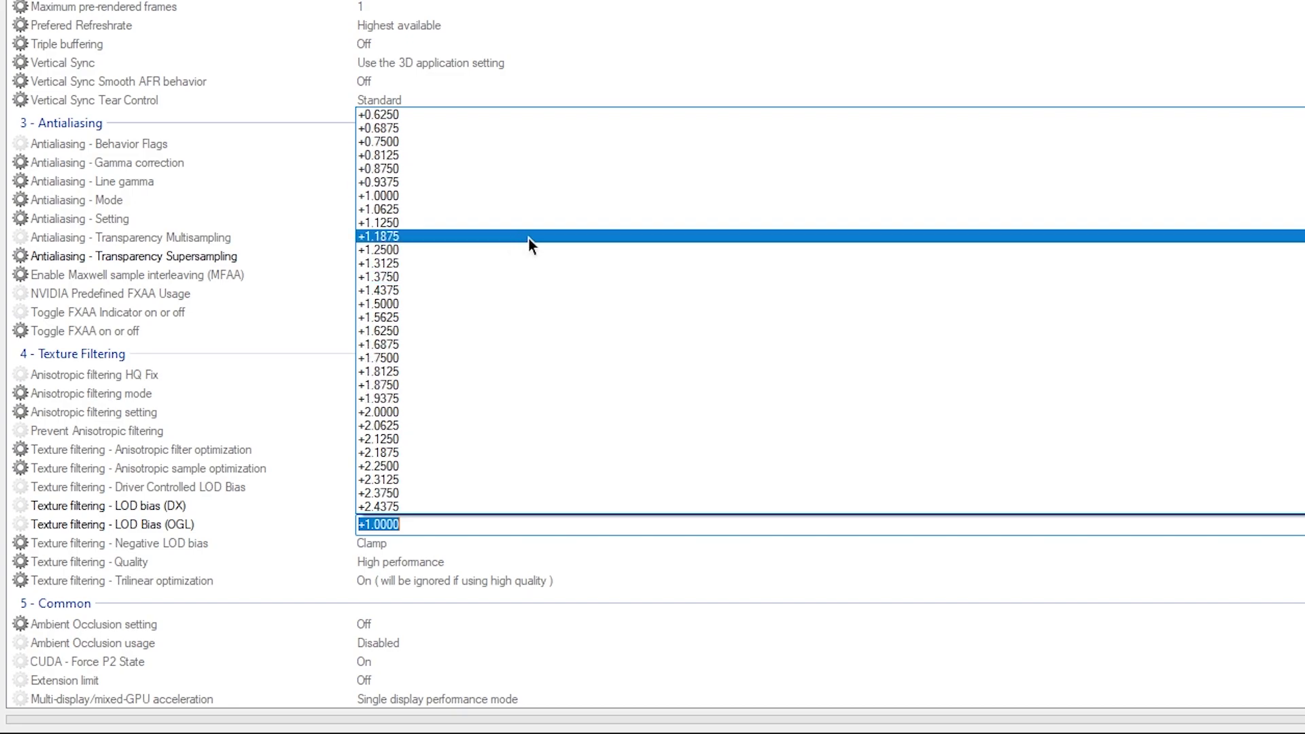
click(505, 197)
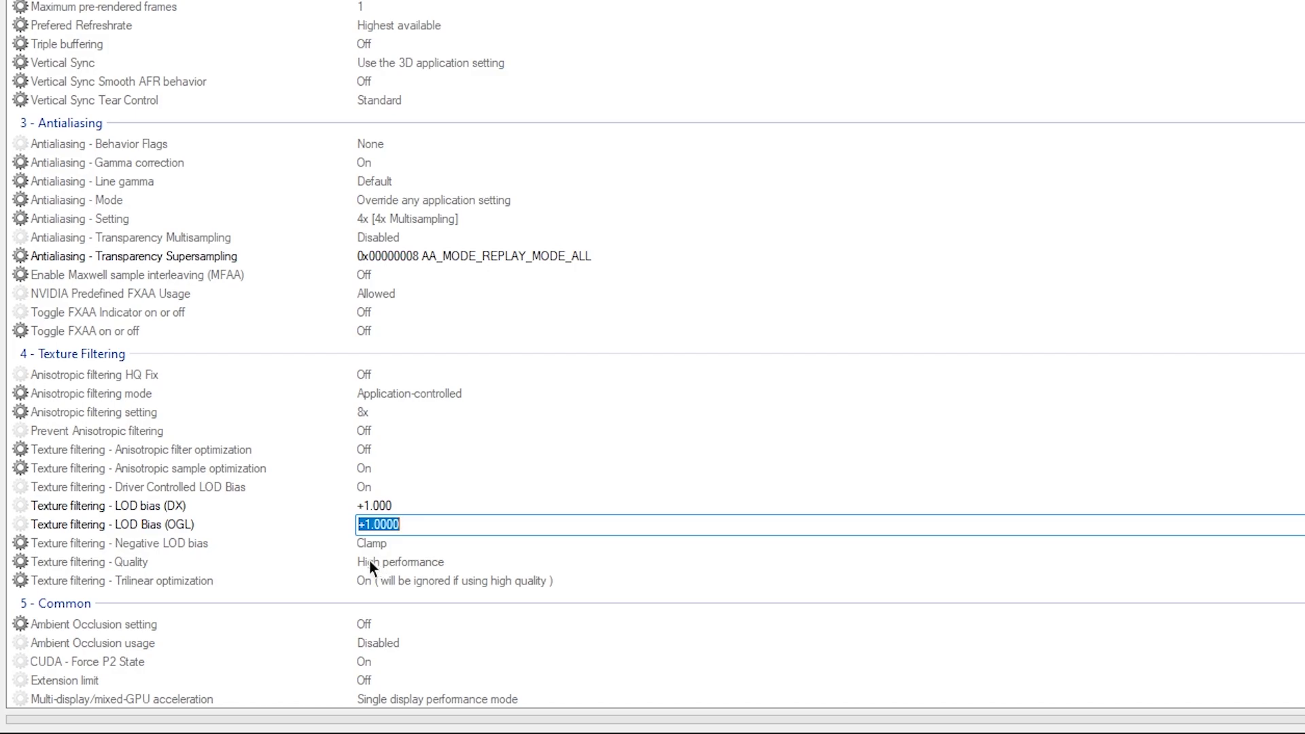
Step: Close NVIDIA Profile Inspector and open the Windows display settings from the desktop
scroll(369, 560, down, 6)
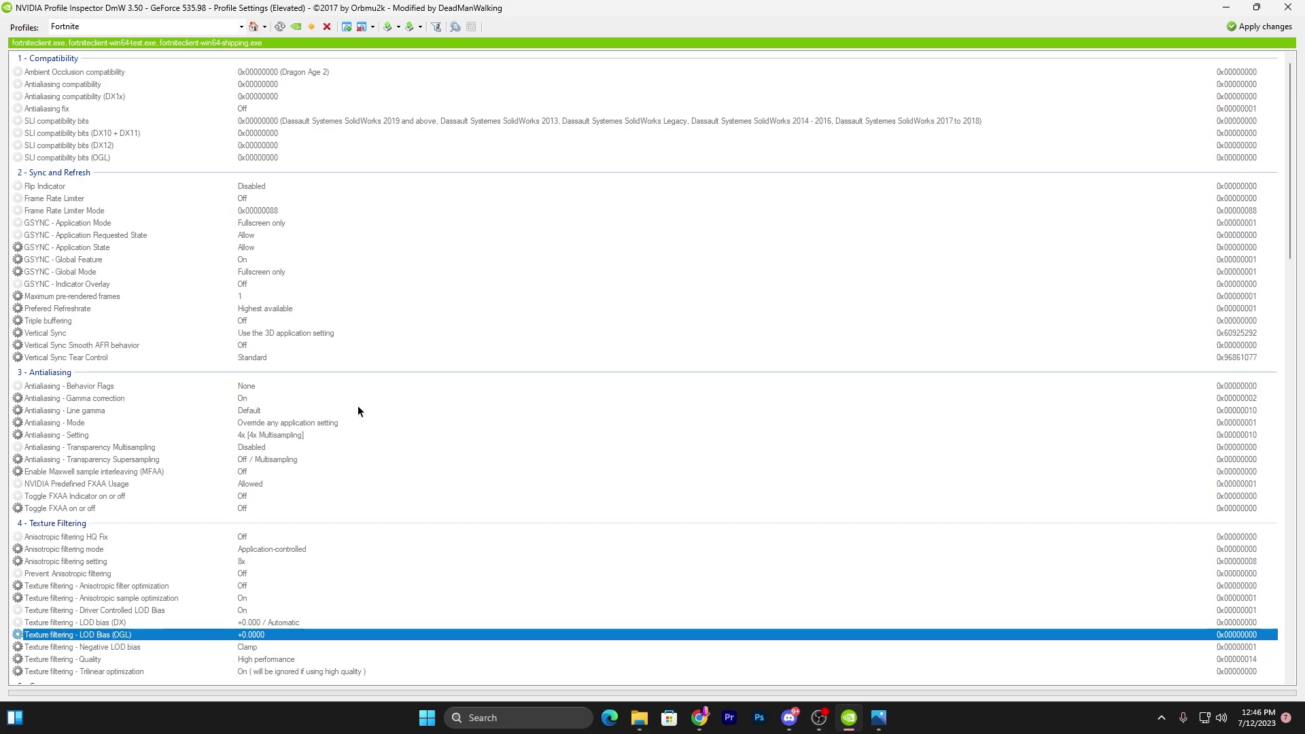
click(1287, 8)
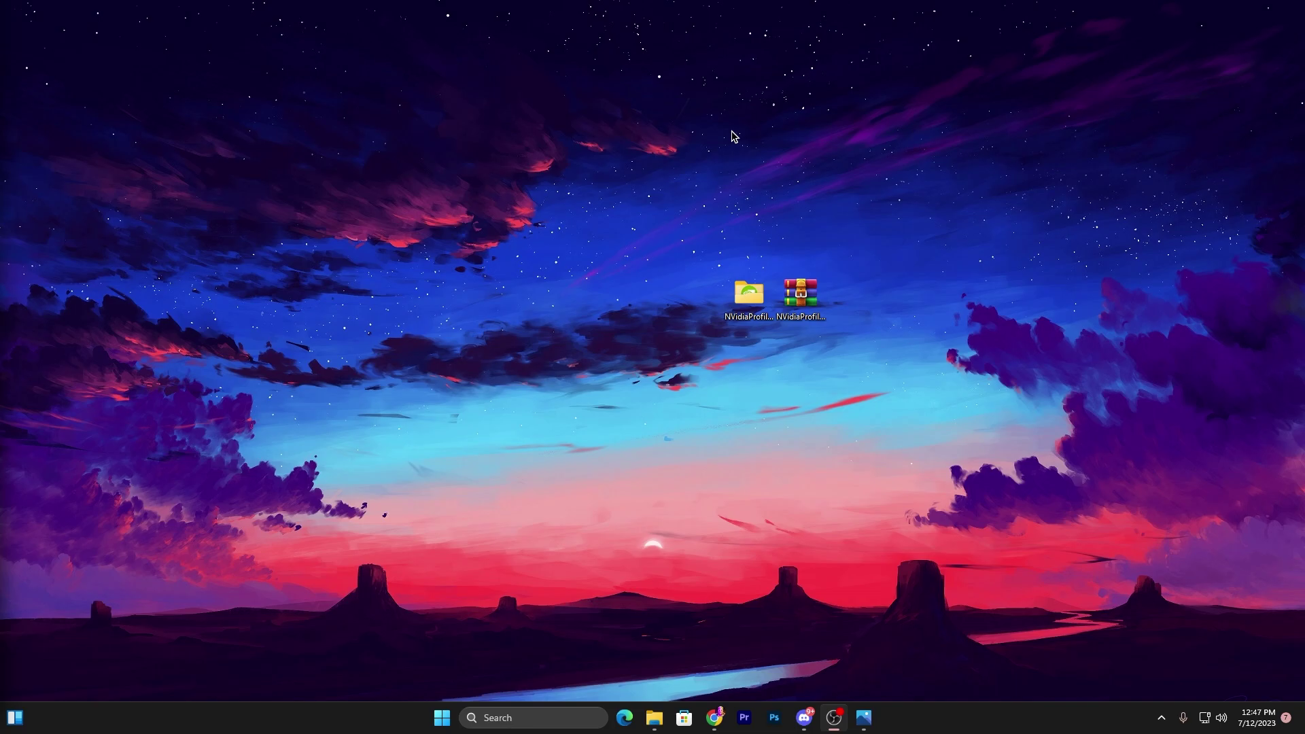
right_click(279, 224)
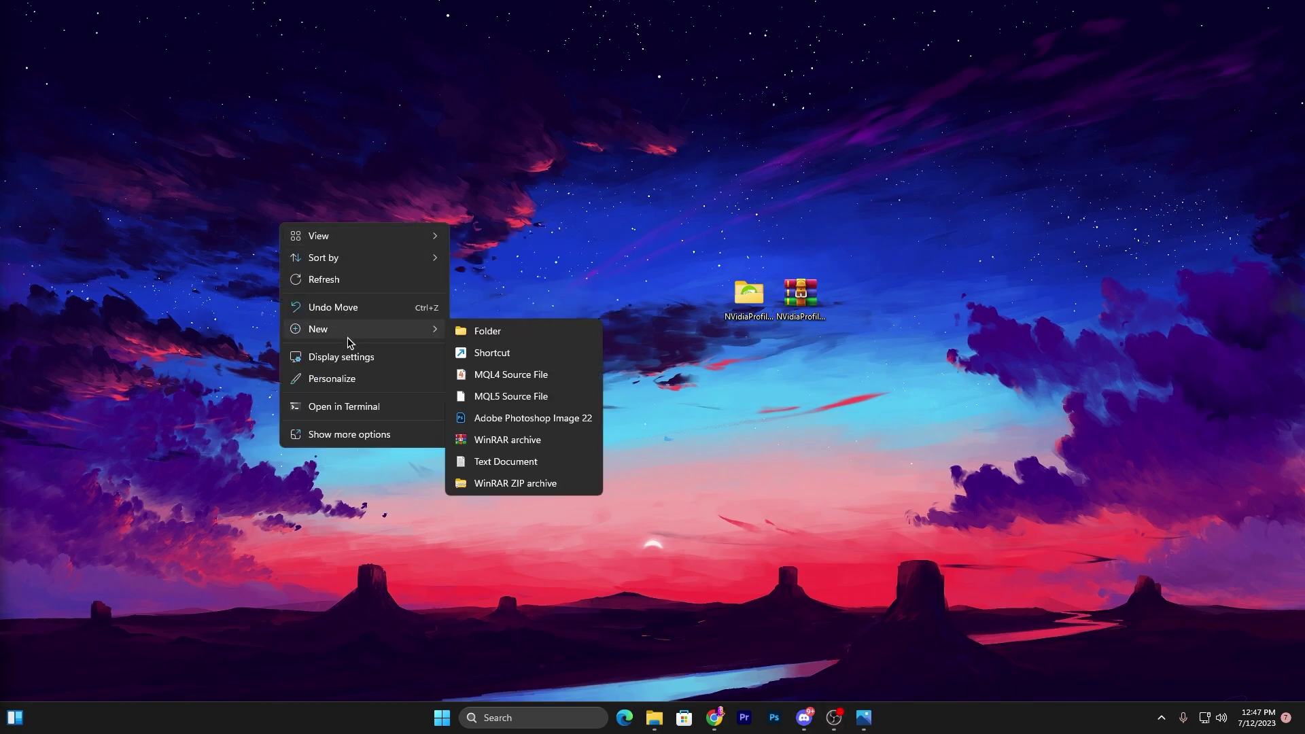
click(338, 358)
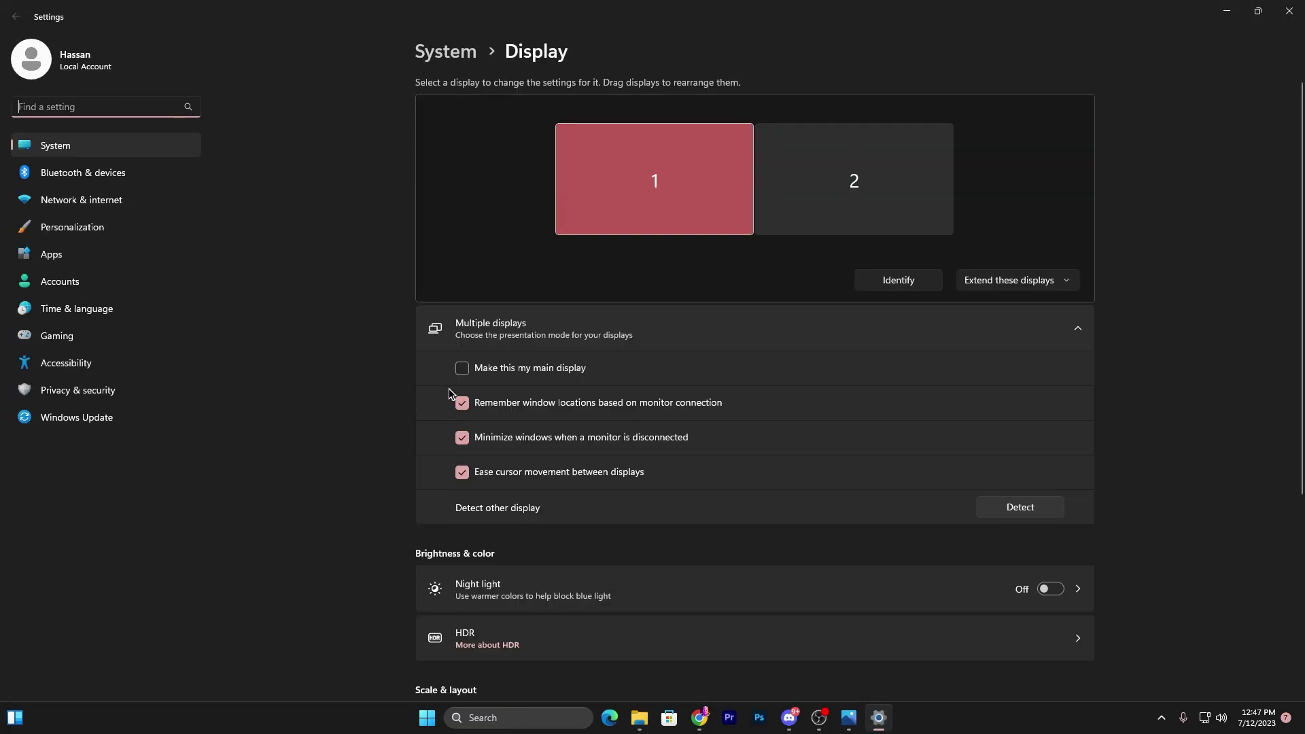
Step: Open the default graphics settings and check that GPU scheduling, variable refresh rate and windowed-game optimizations are on, then return to Graphics
scroll(686, 426, down, 5)
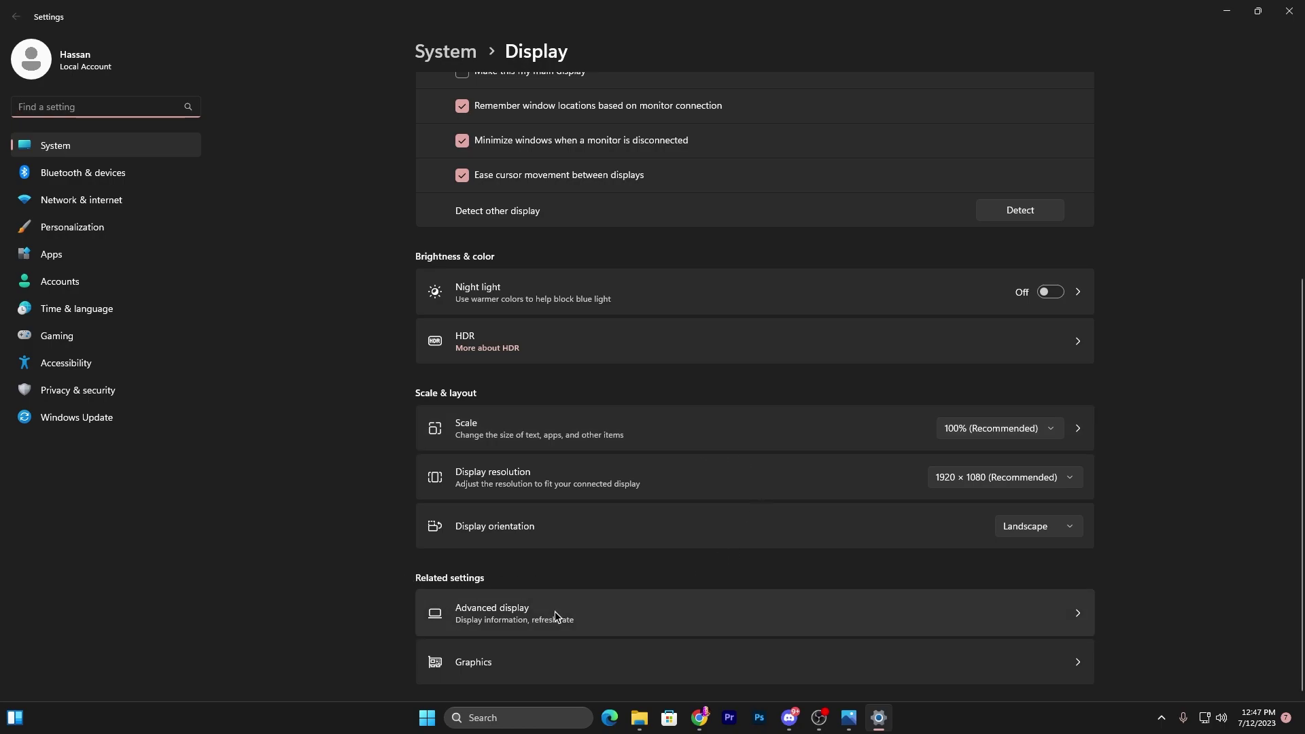
click(504, 666)
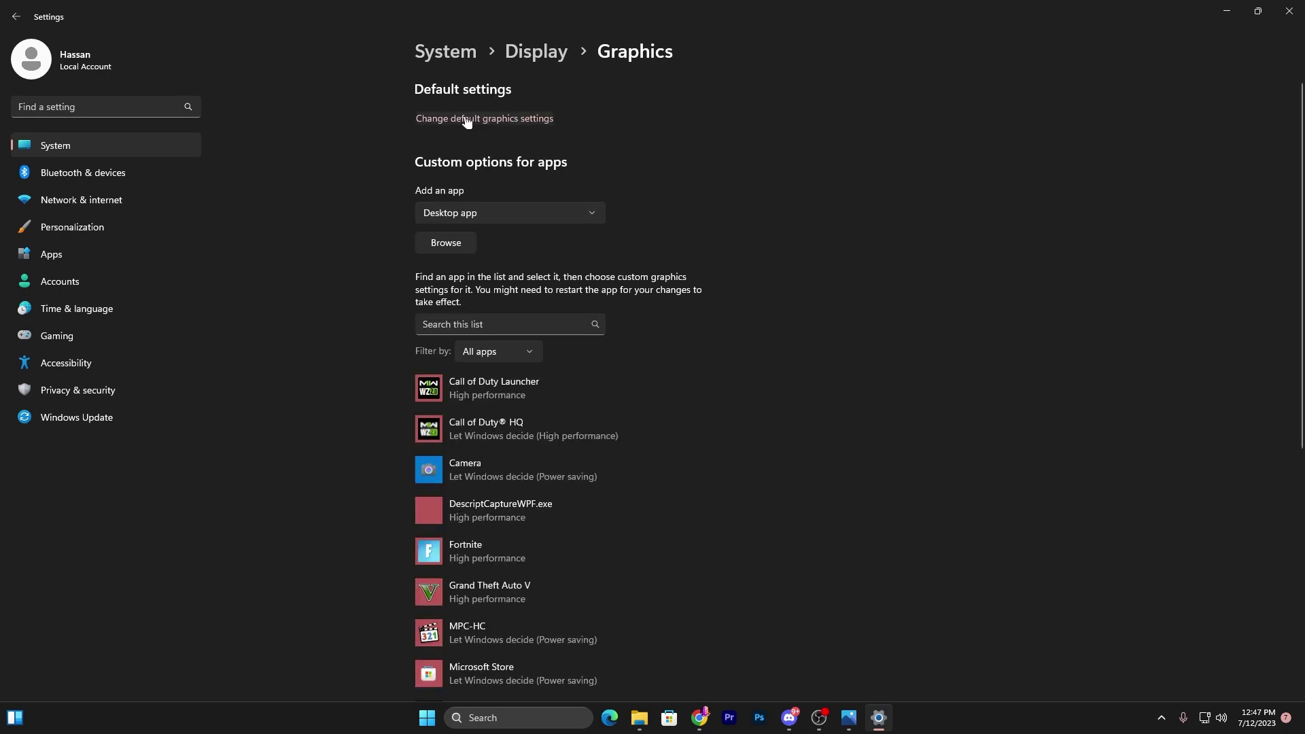
click(483, 127)
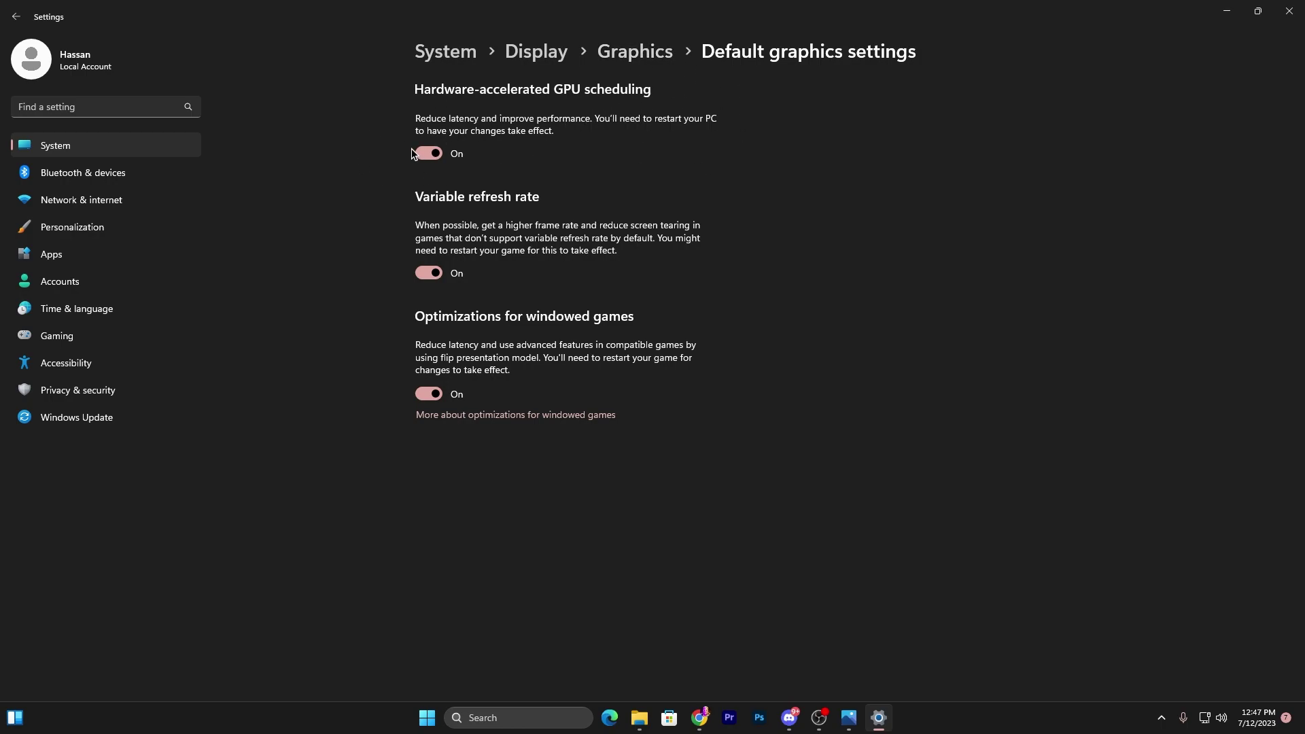
click(417, 277)
key(alt+Left)
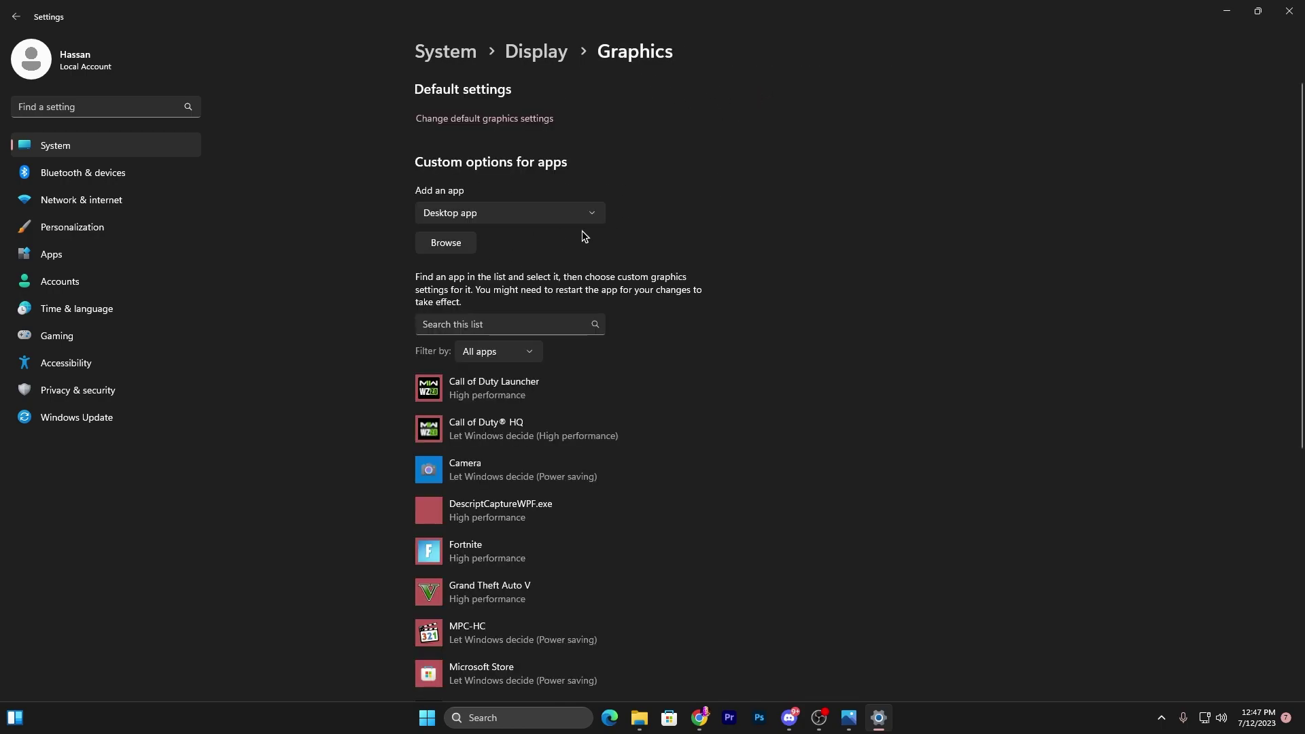
scroll(574, 313, down, 3)
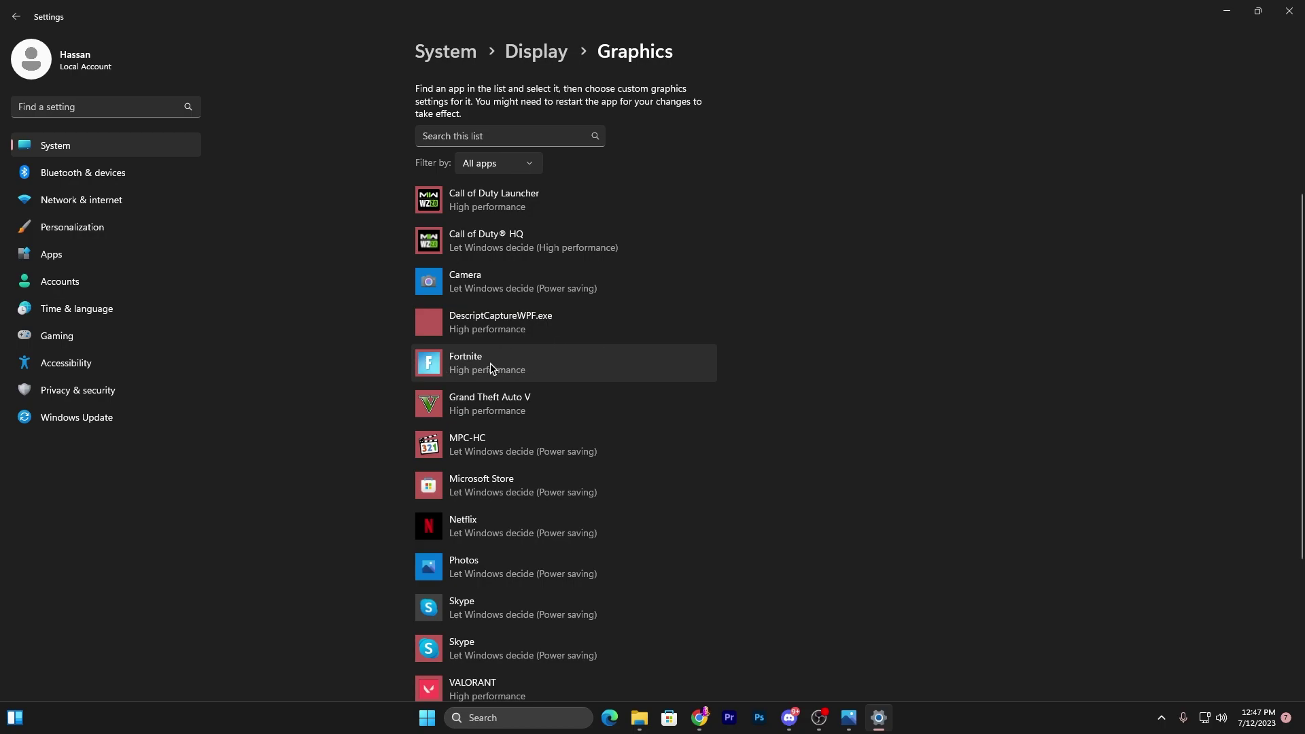
scroll(475, 214, up, 3)
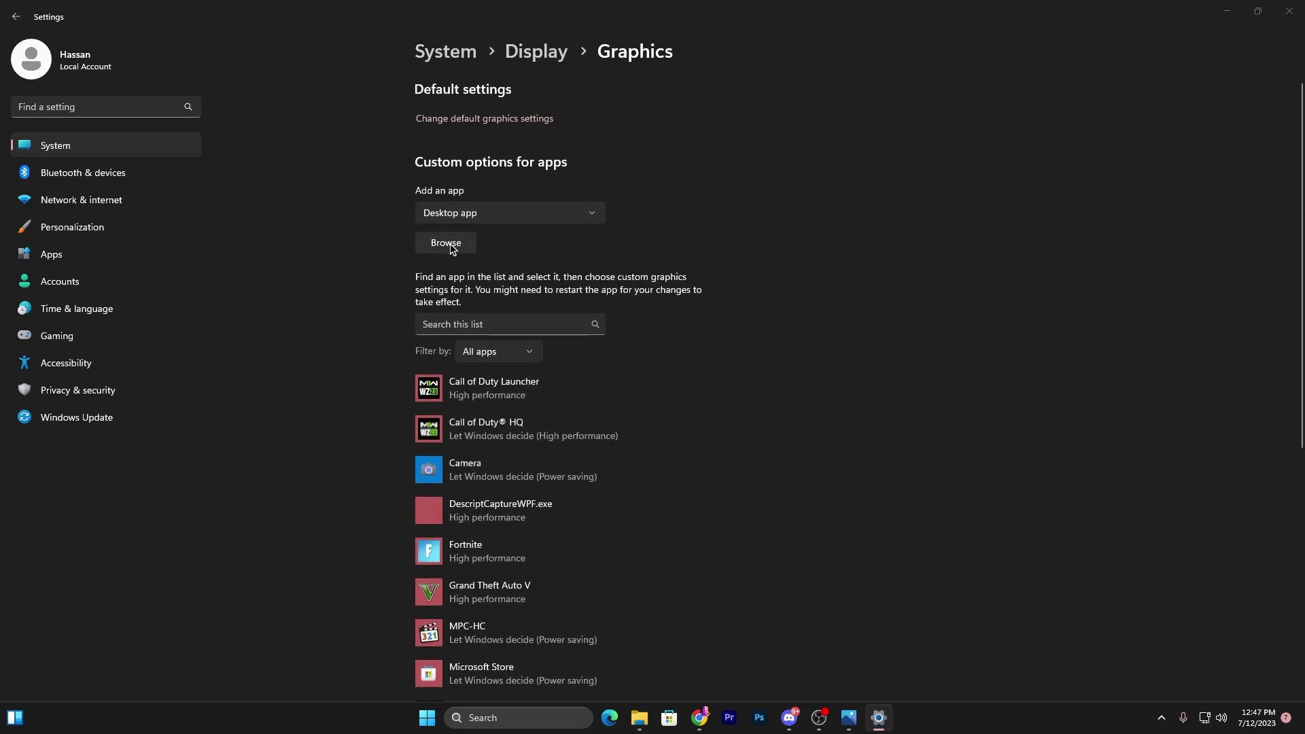
click(446, 242)
click(632, 11)
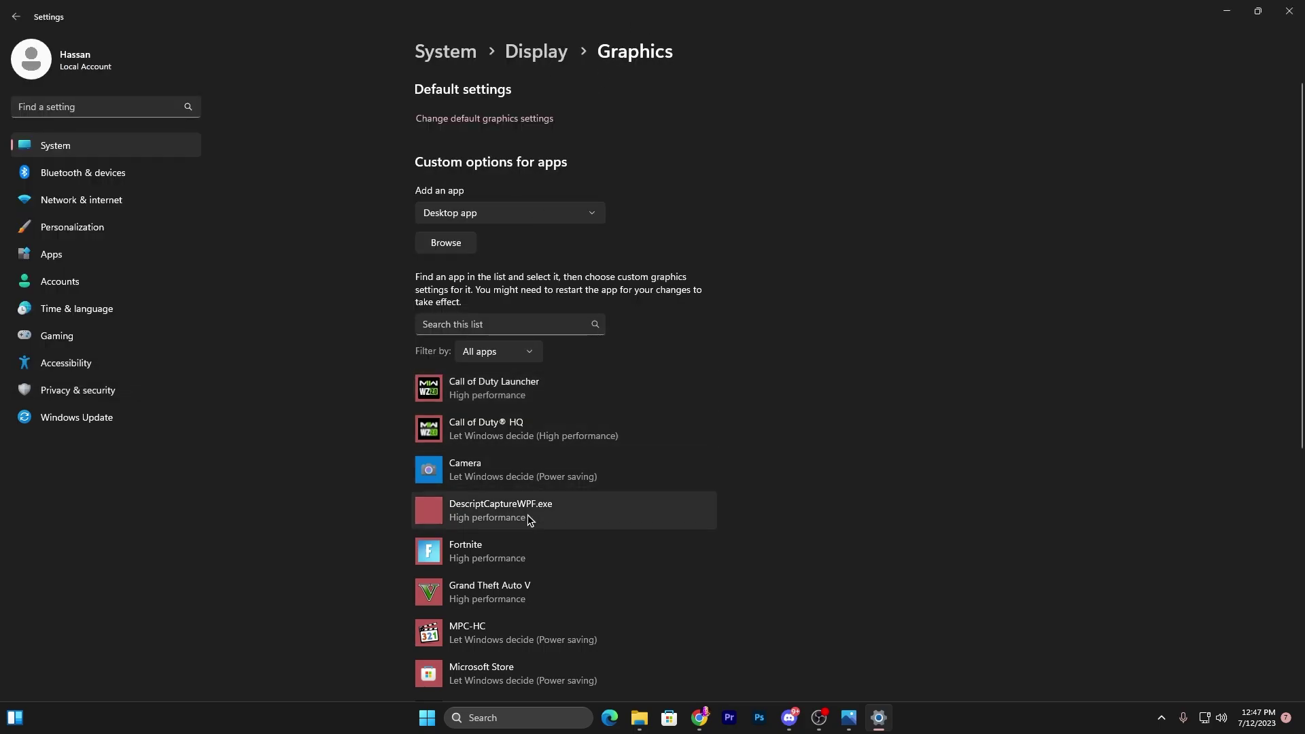
Step: Save Fortnite's graphics preference as High performance, with windowed-game optimizations left enabled
click(479, 551)
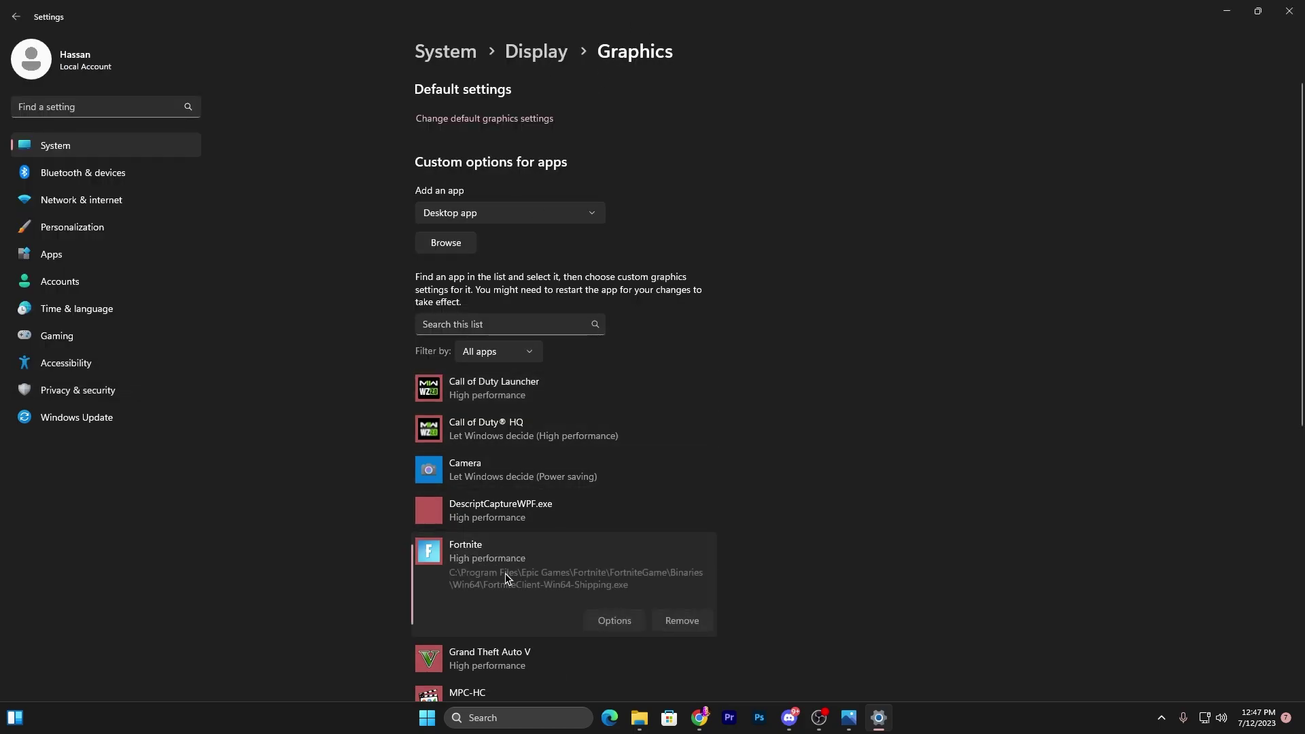
click(604, 623)
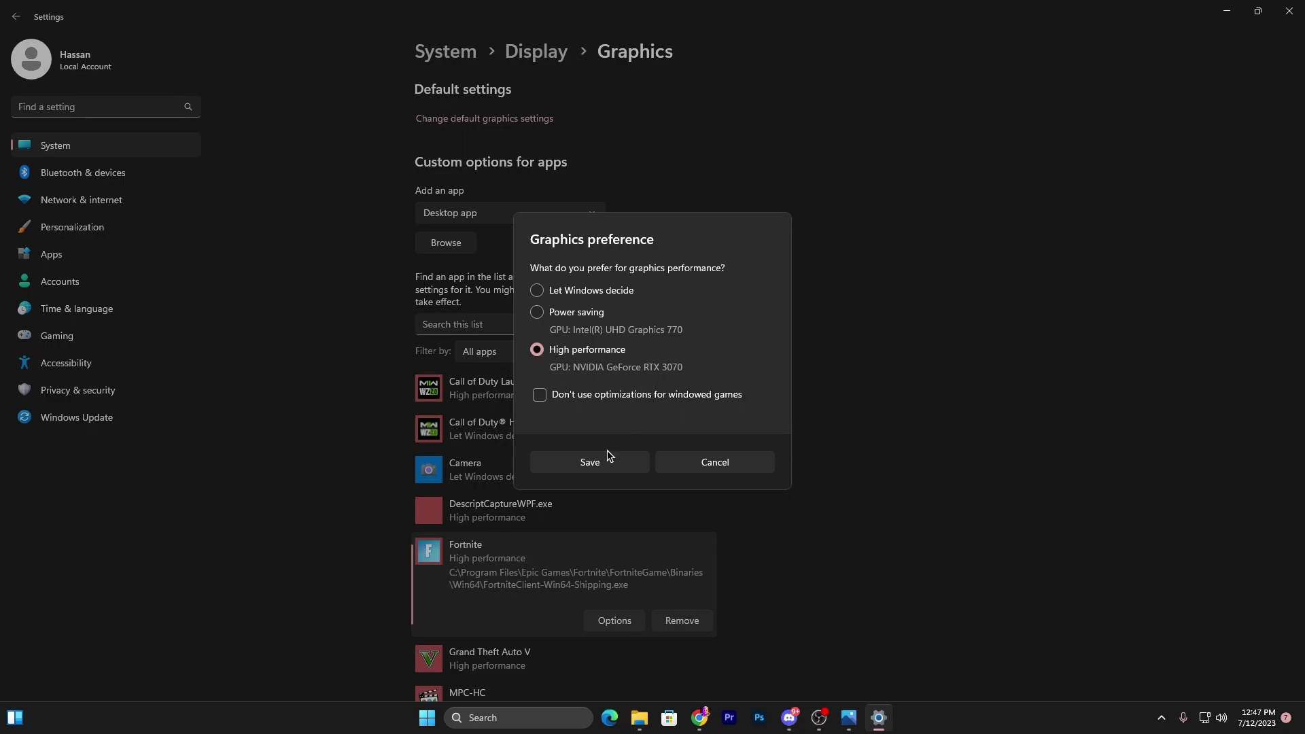
click(590, 464)
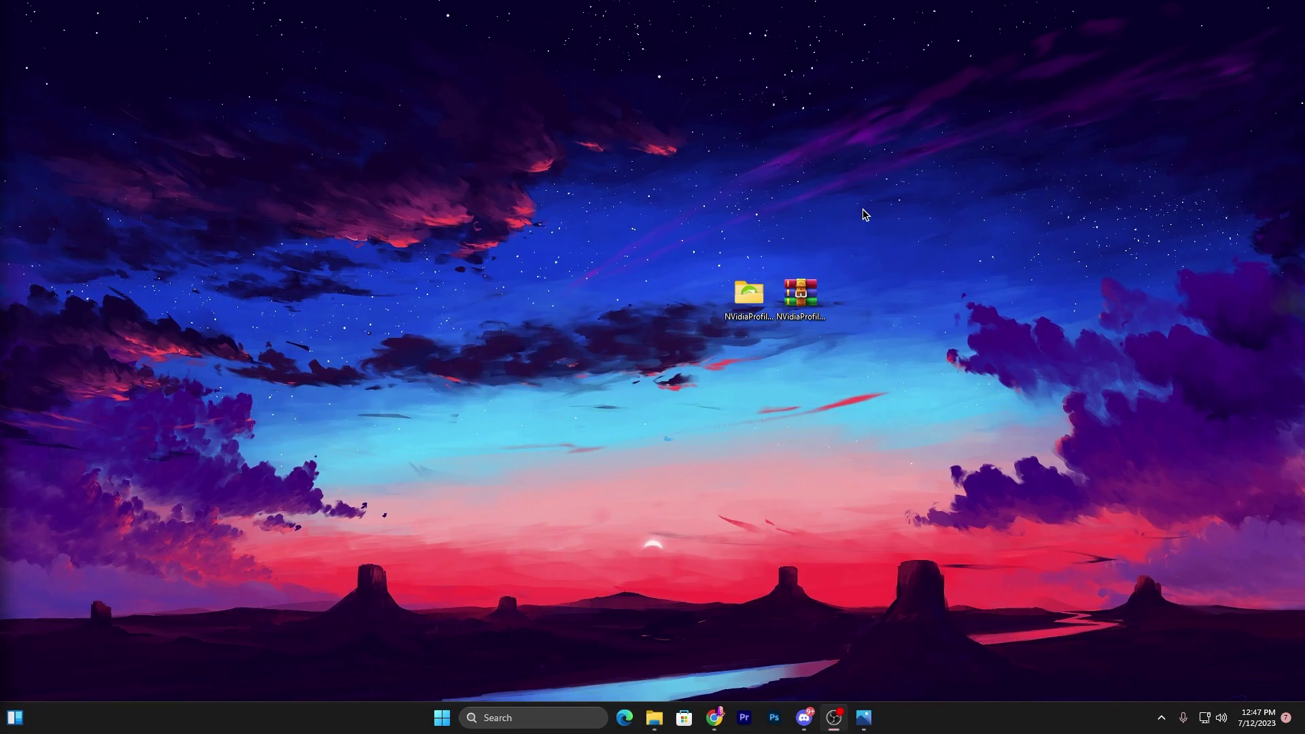